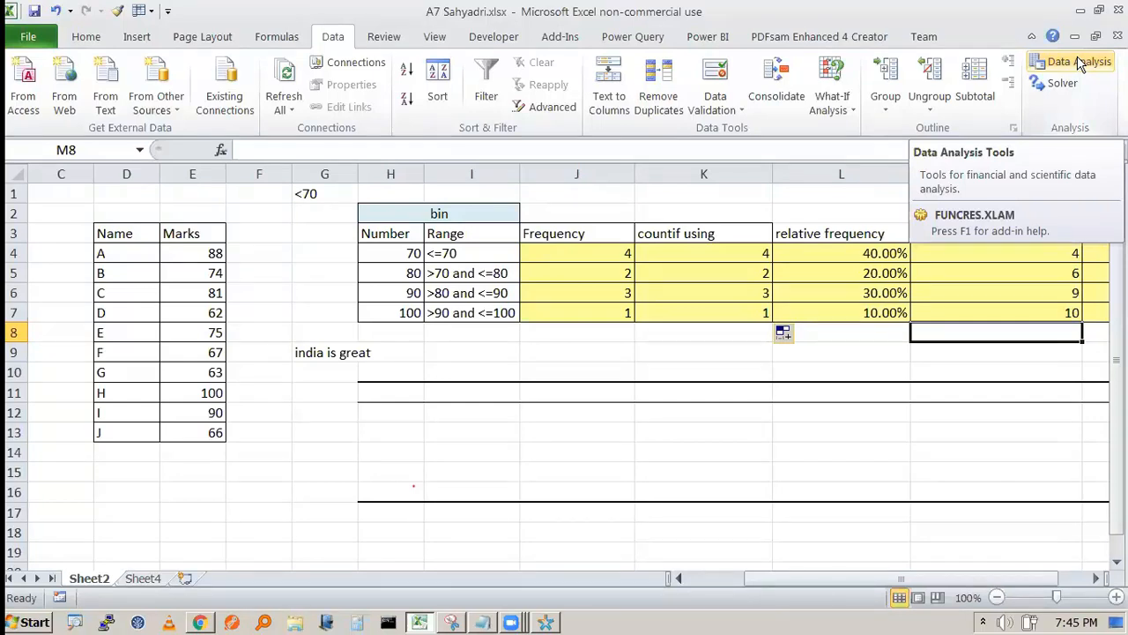
Open the manager for Excel Add-ins, check that the Analysis ToolPak is enabled, and confirm the add-in selection.
left_click(32, 39)
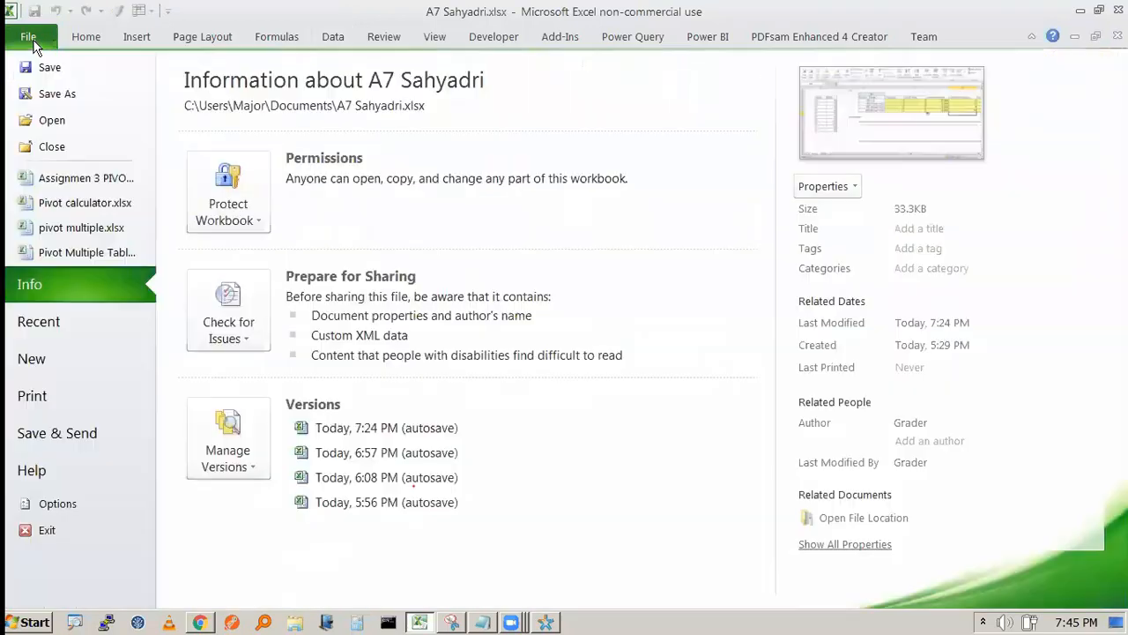
left_click(49, 503)
left_click(53, 271)
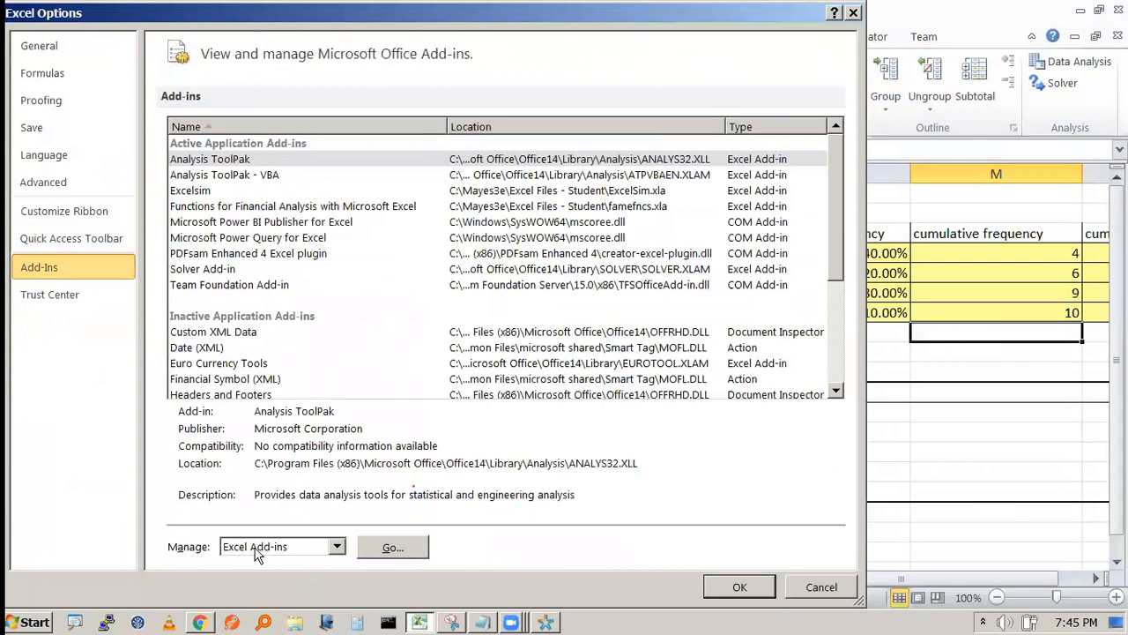
left_click(392, 549)
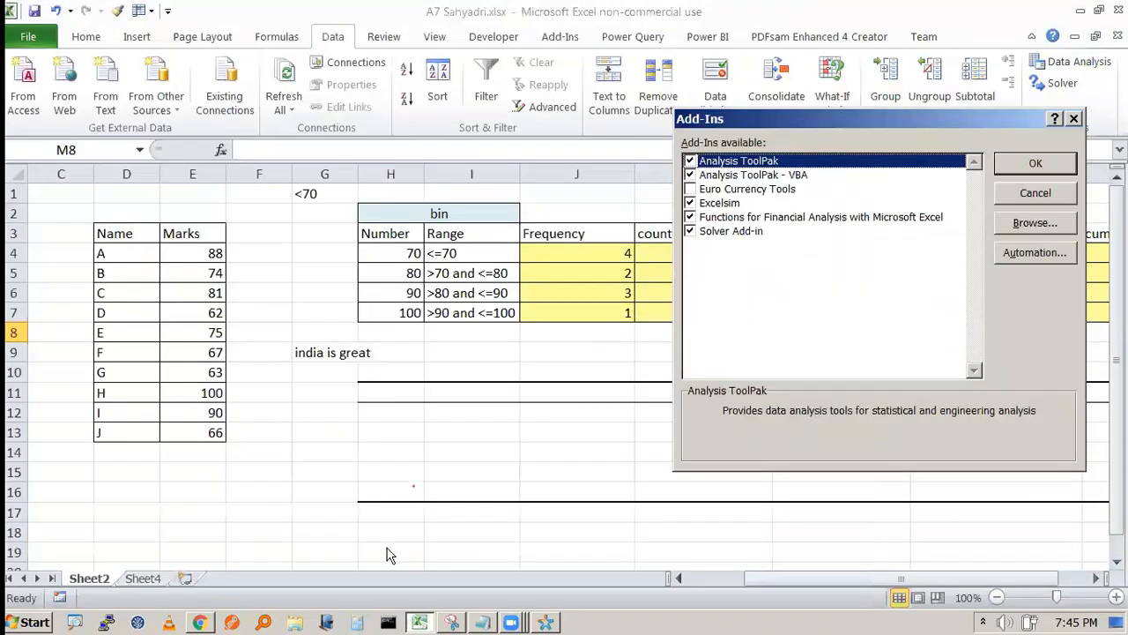
left_click(692, 162)
left_click(1037, 167)
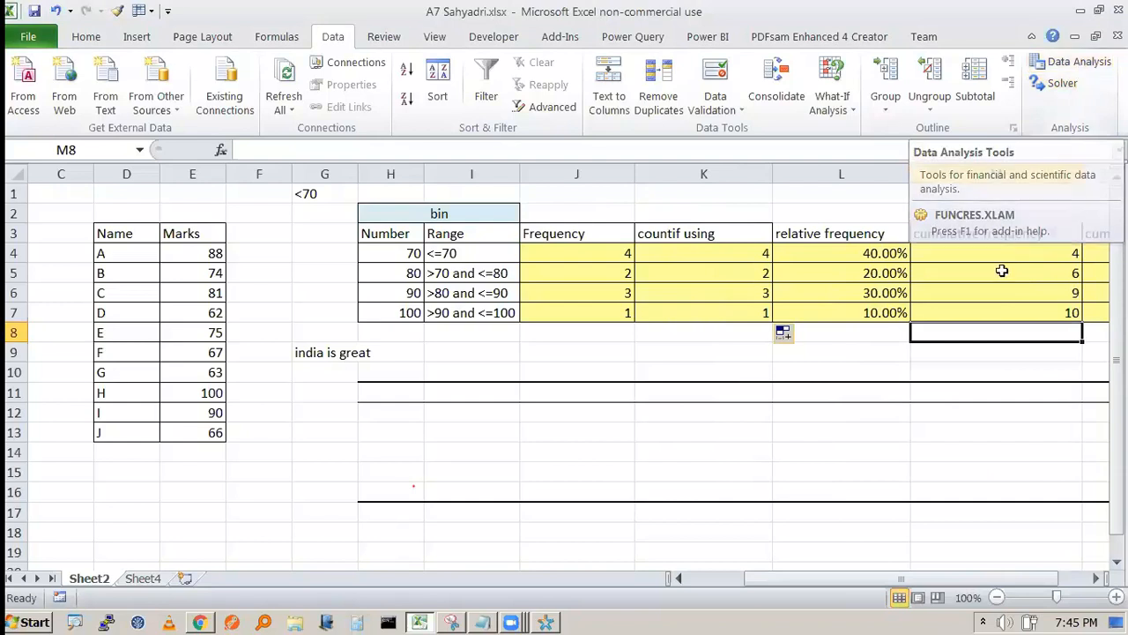
Review the list of available Excel add-ins once more and close it without changes.
left_click(28, 39)
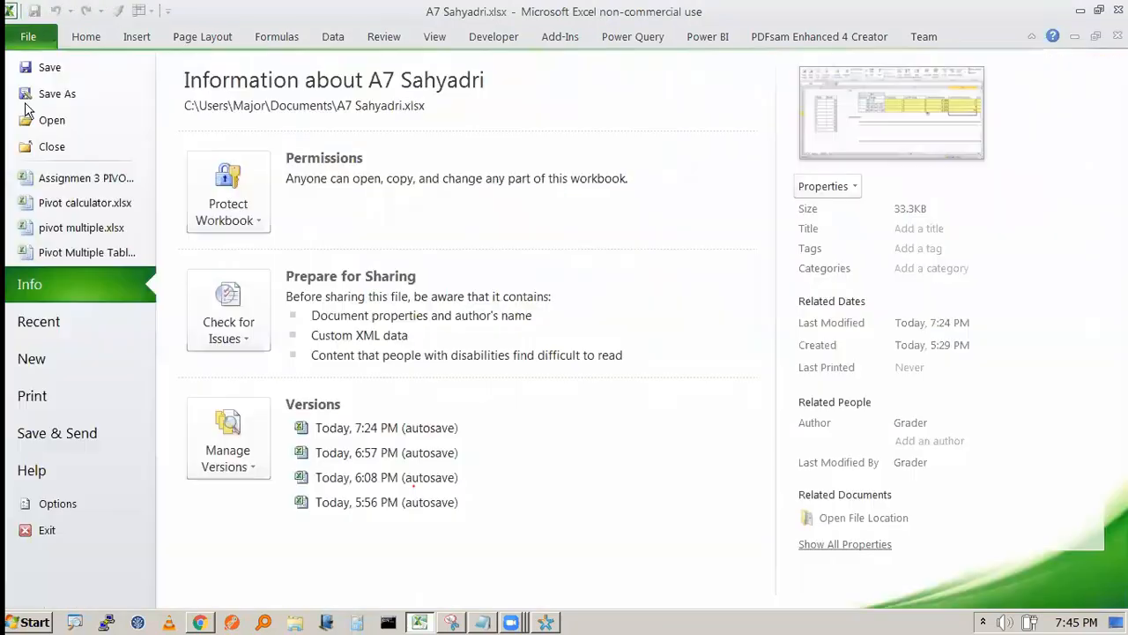
left_click(88, 500)
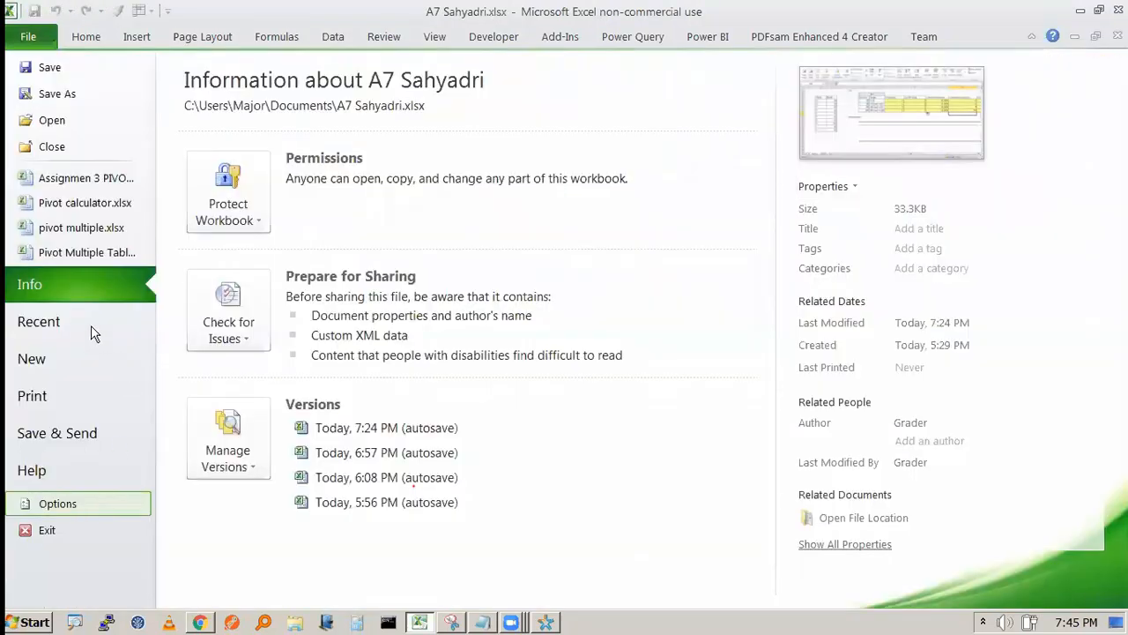
left_click(48, 265)
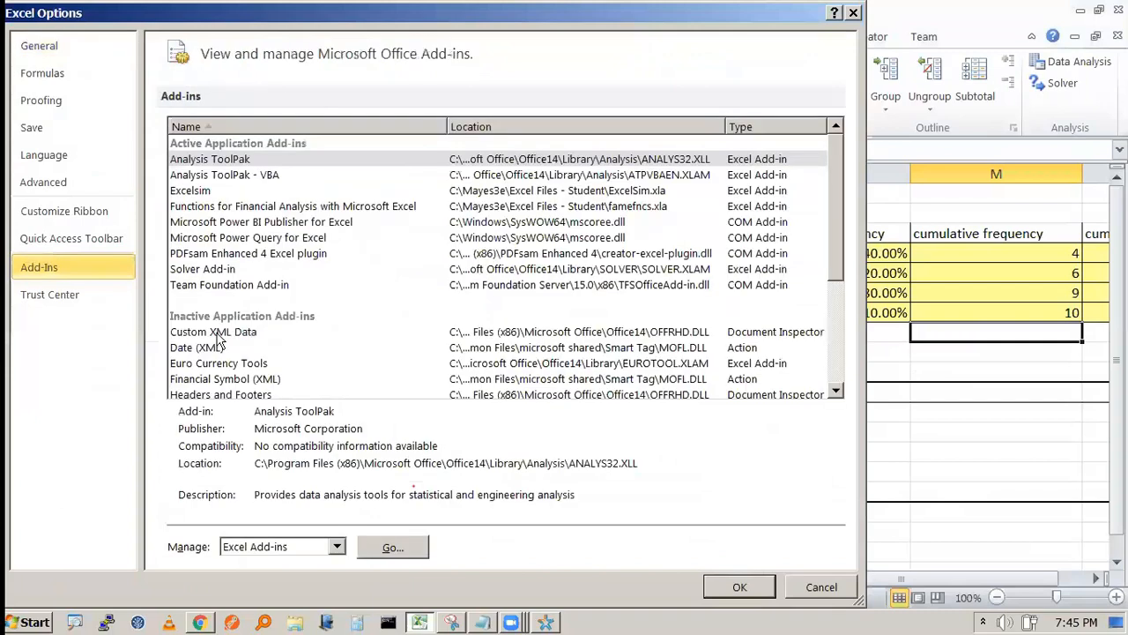
left_click(393, 547)
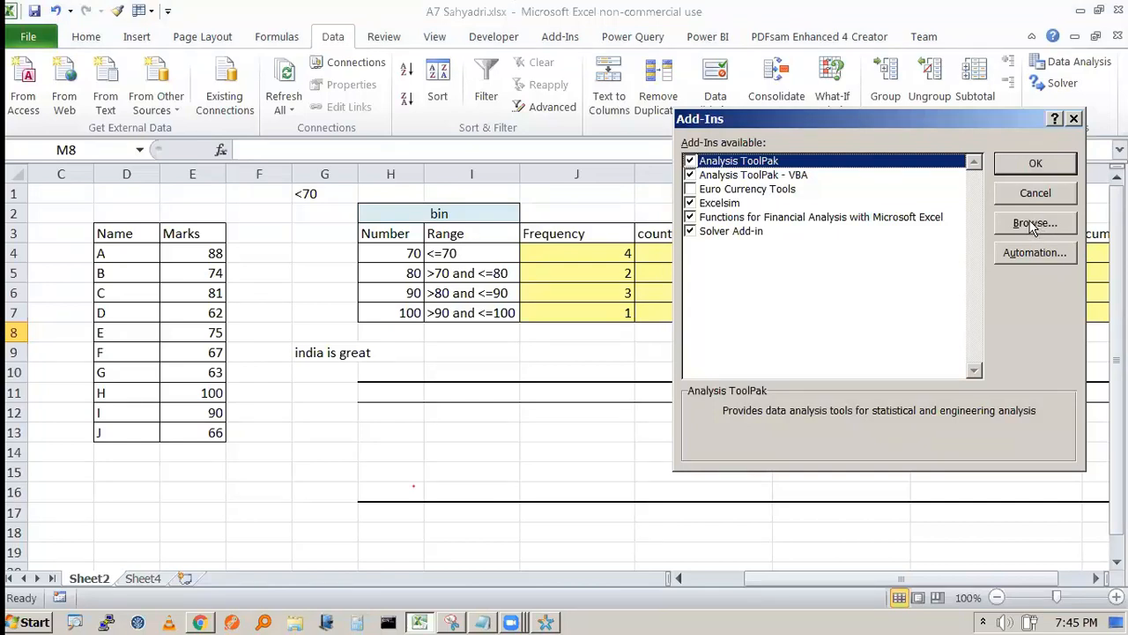
left_click(1074, 118)
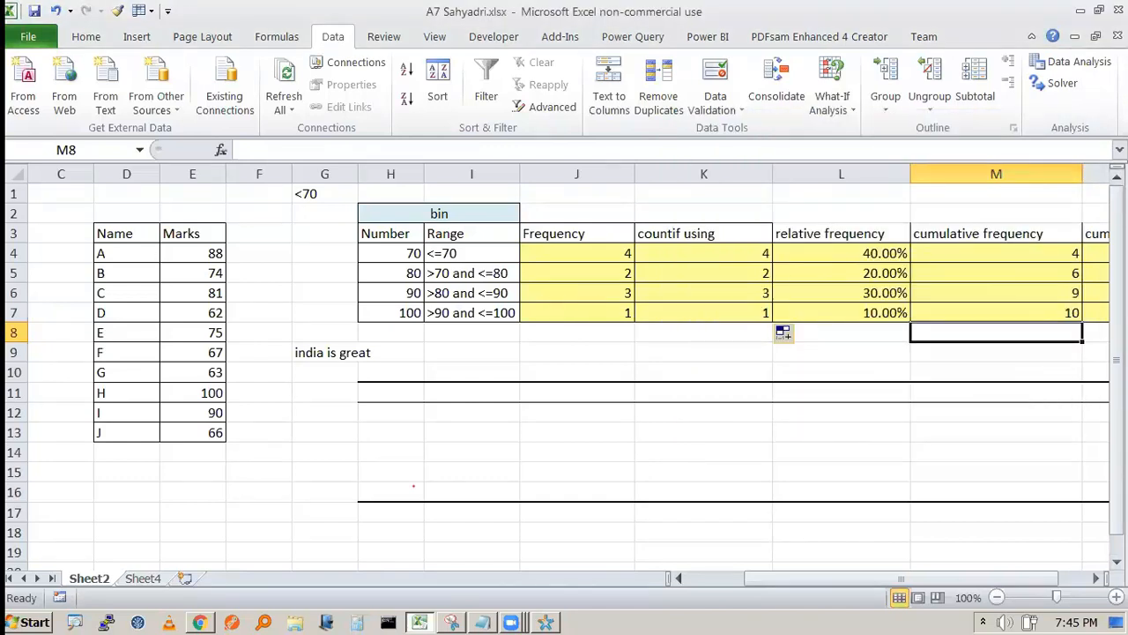
Open the Data Analysis tools and select Histogram as the analysis tool.
left_click(1081, 67)
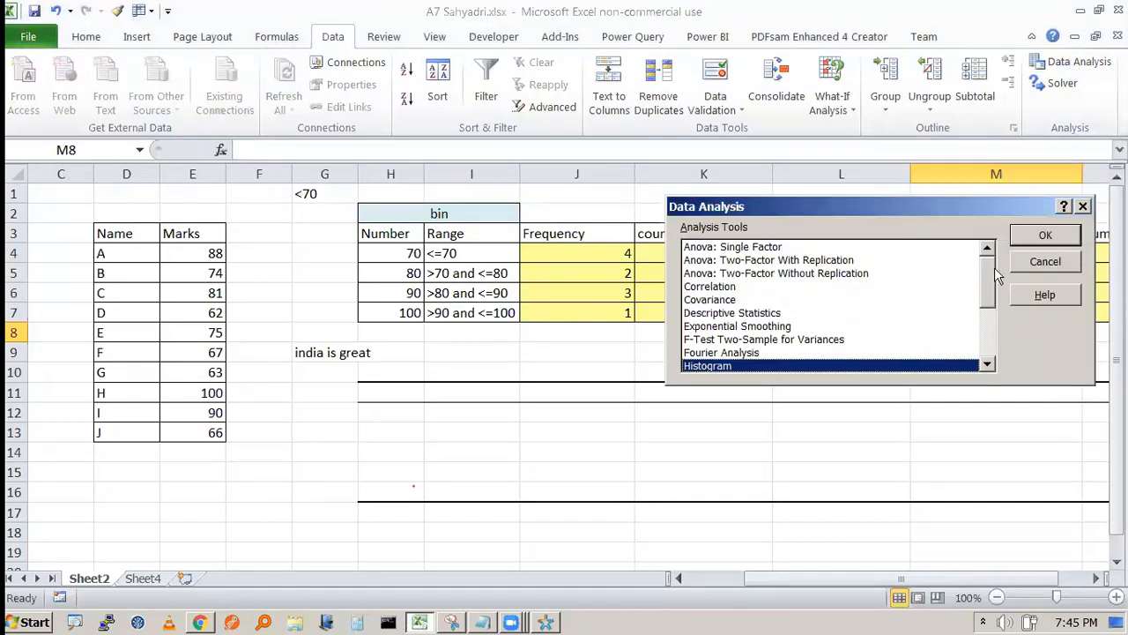
scroll(988, 304, "down", 2)
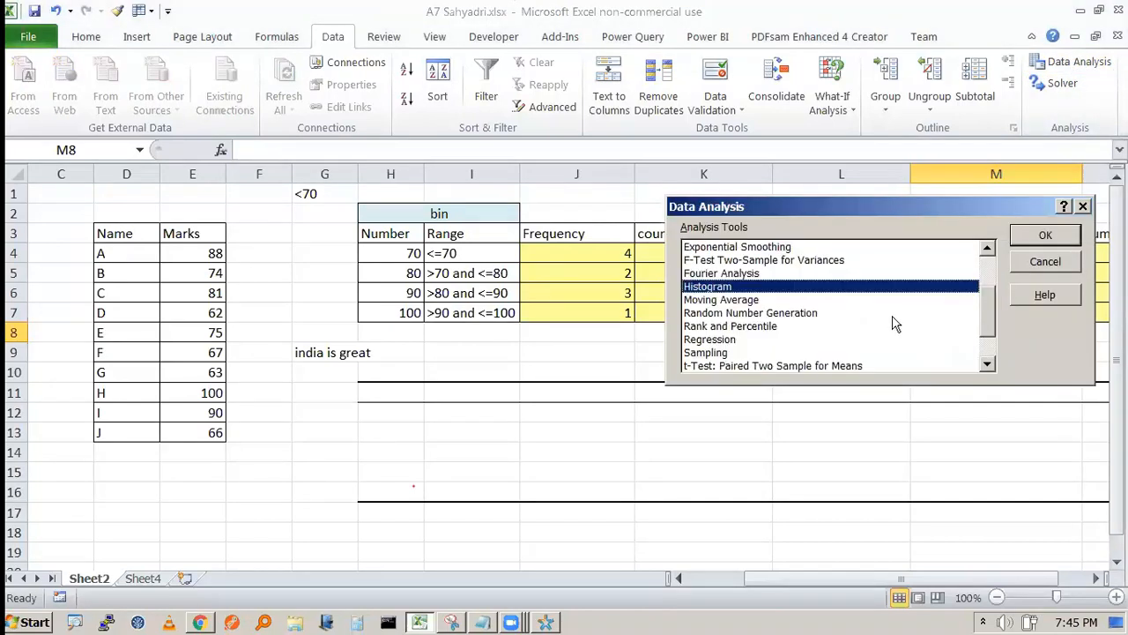
left_click(714, 300)
left_click(708, 287)
mouse_move(359, 411)
left_mouse_down()
mouse_move(359, 489)
mouse_move(603, 527)
left_mouse_up()
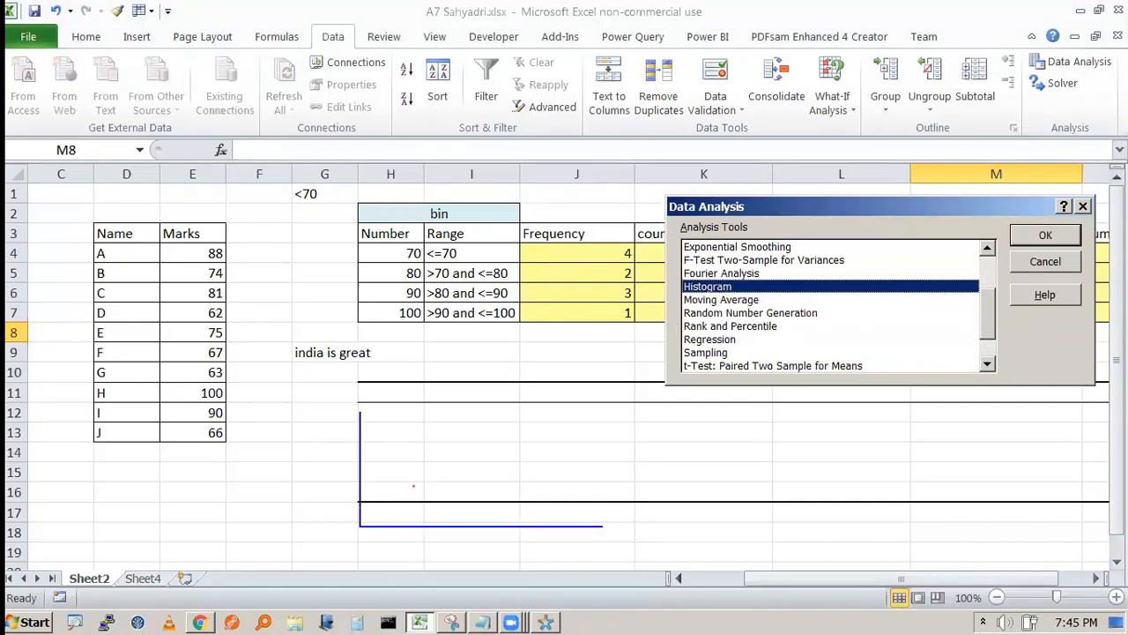
mouse_move(399, 476)
left_mouse_down()
mouse_move(398, 511)
mouse_move(434, 494)
mouse_move(433, 444)
mouse_move(471, 512)
left_mouse_up()
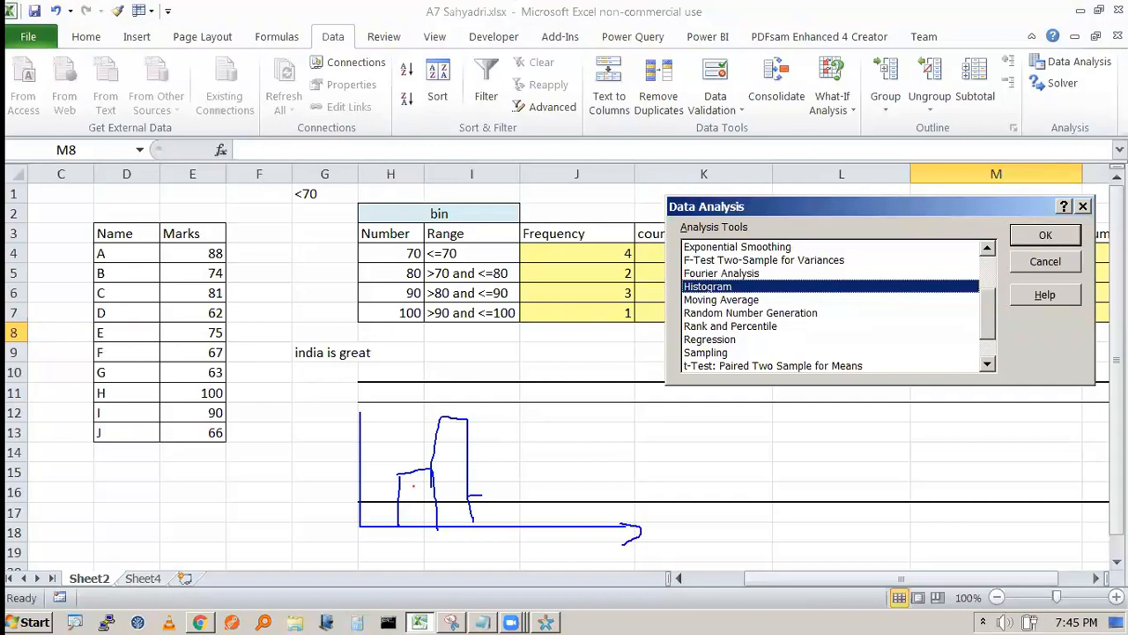
left_click_drag(483, 498, 547, 531)
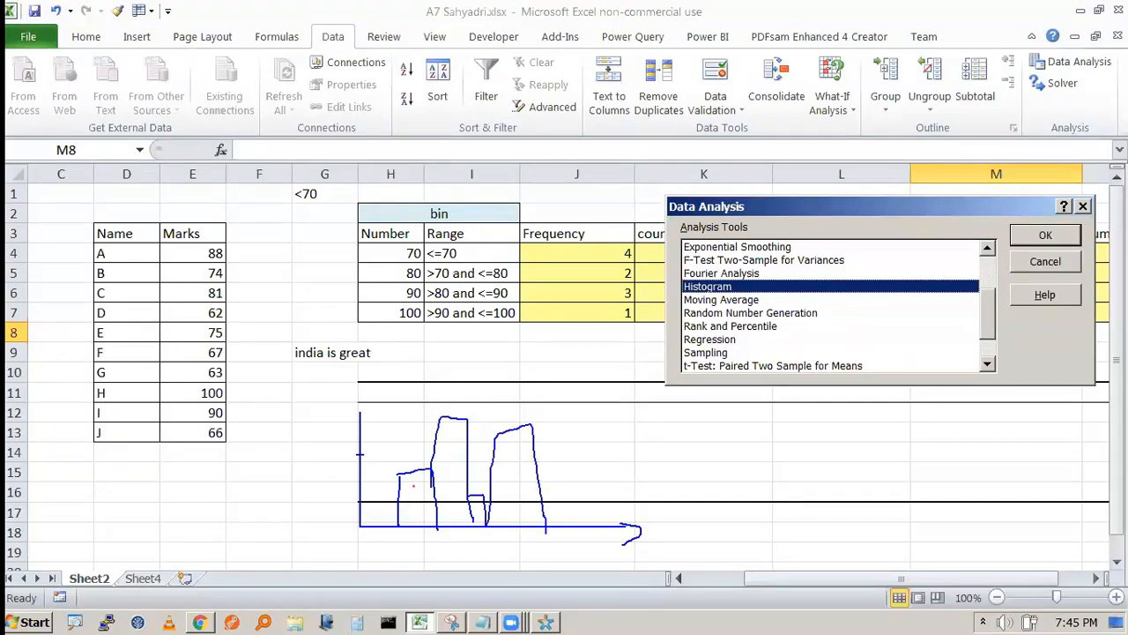
left_click_drag(360, 425, 378, 422)
left_click_drag(318, 407, 314, 405)
left_click_drag(339, 426, 304, 467)
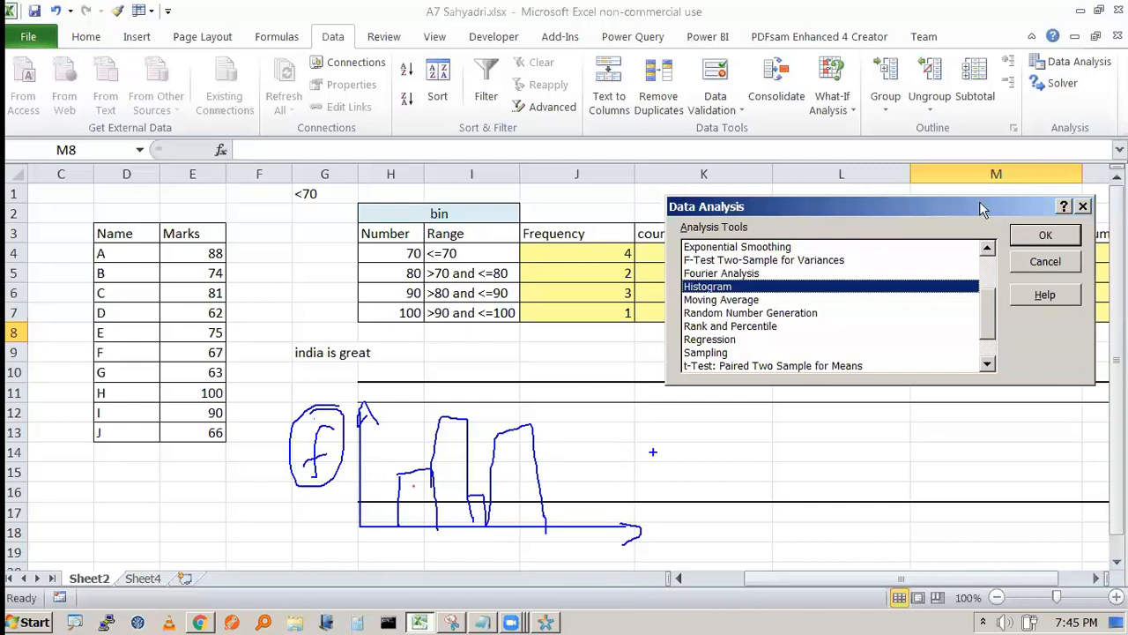
Start the Histogram tool and clear its prefilled input range and bin range.
left_click(1045, 236)
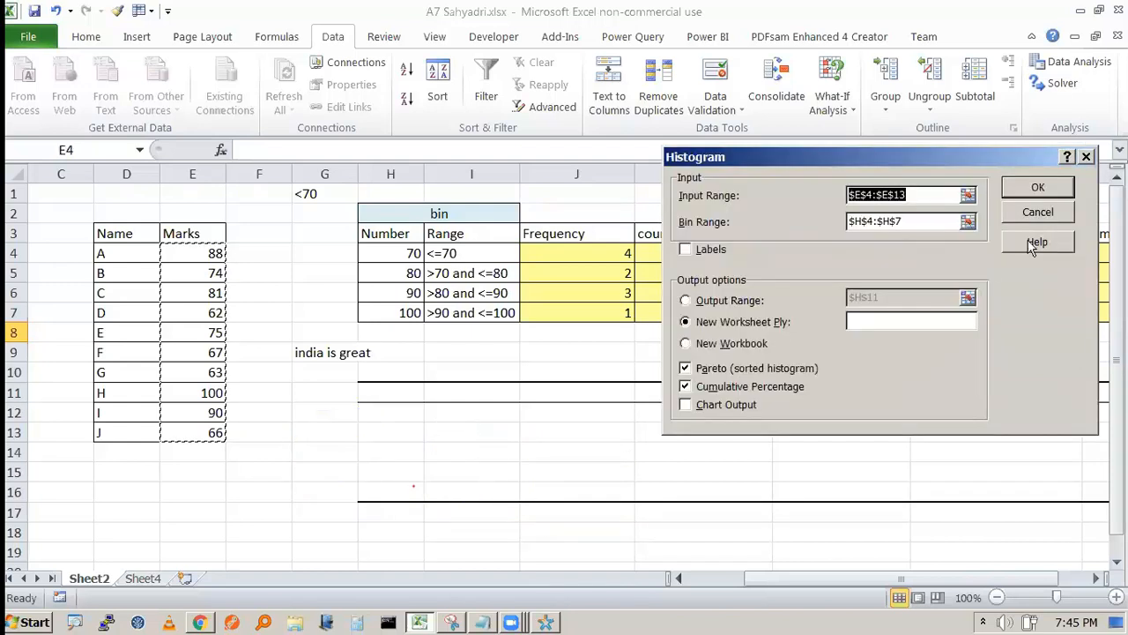
key("BackSpace")
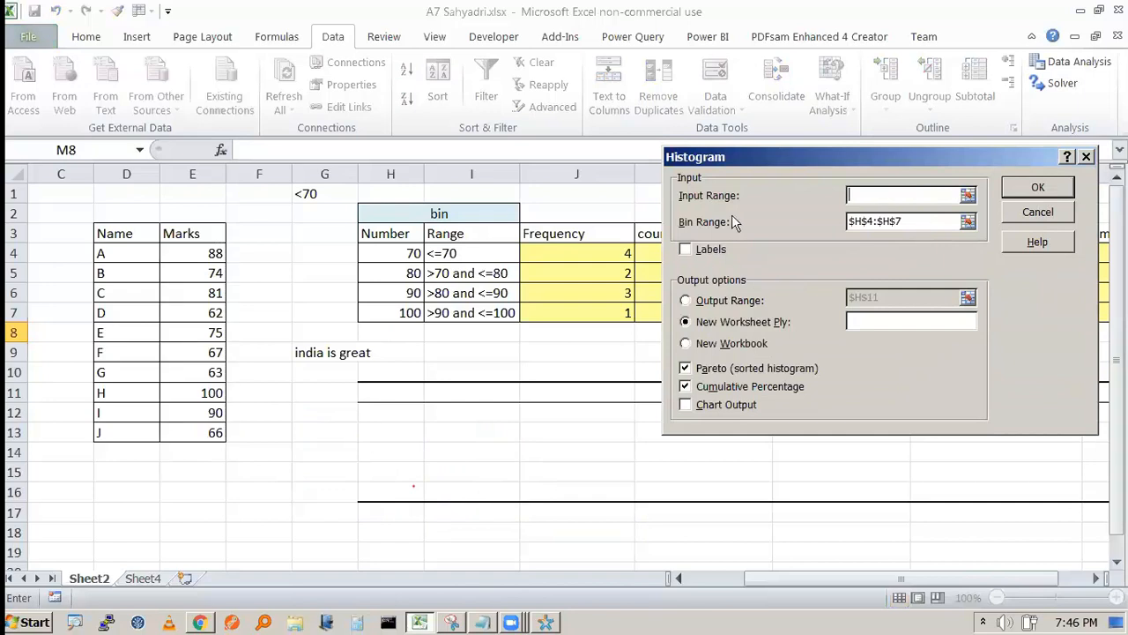
key("Tab")
key("BackSpace")
left_click_drag(803, 160, 456, 85)
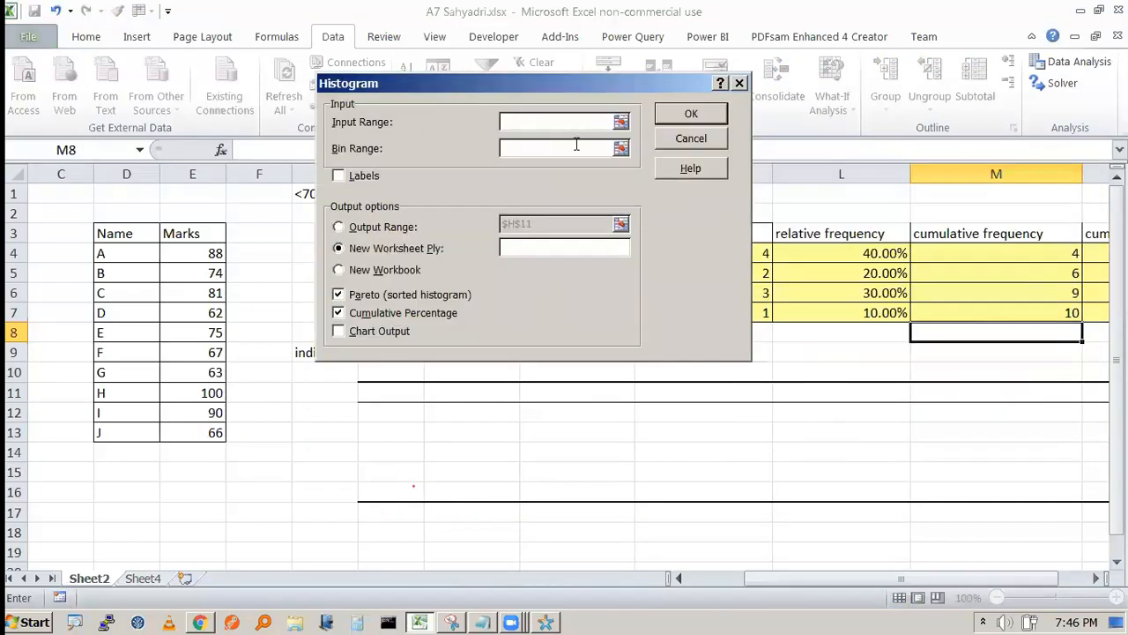
Set the histogram's input range to the marks in E4:E13 and its bin range to the bin numbers in H4:H7.
left_click_drag(372, 94, 376, 108)
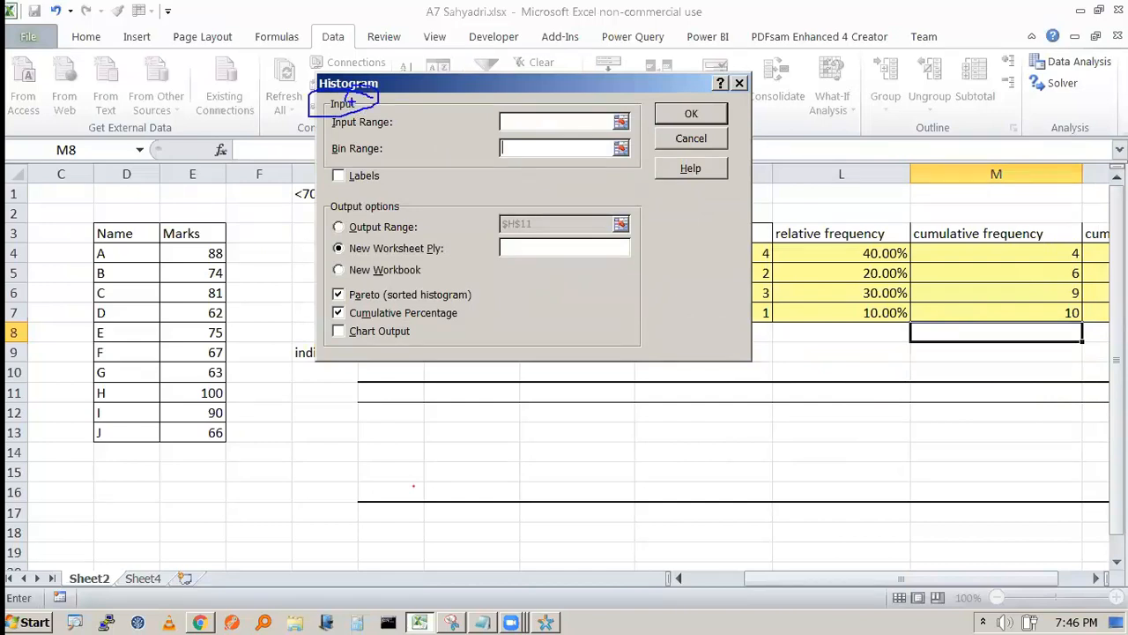
mouse_move(516, 126)
left_mouse_down()
mouse_move(566, 106)
mouse_move(570, 131)
left_mouse_up()
left_click_drag(185, 253, 186, 432)
left_click(520, 124)
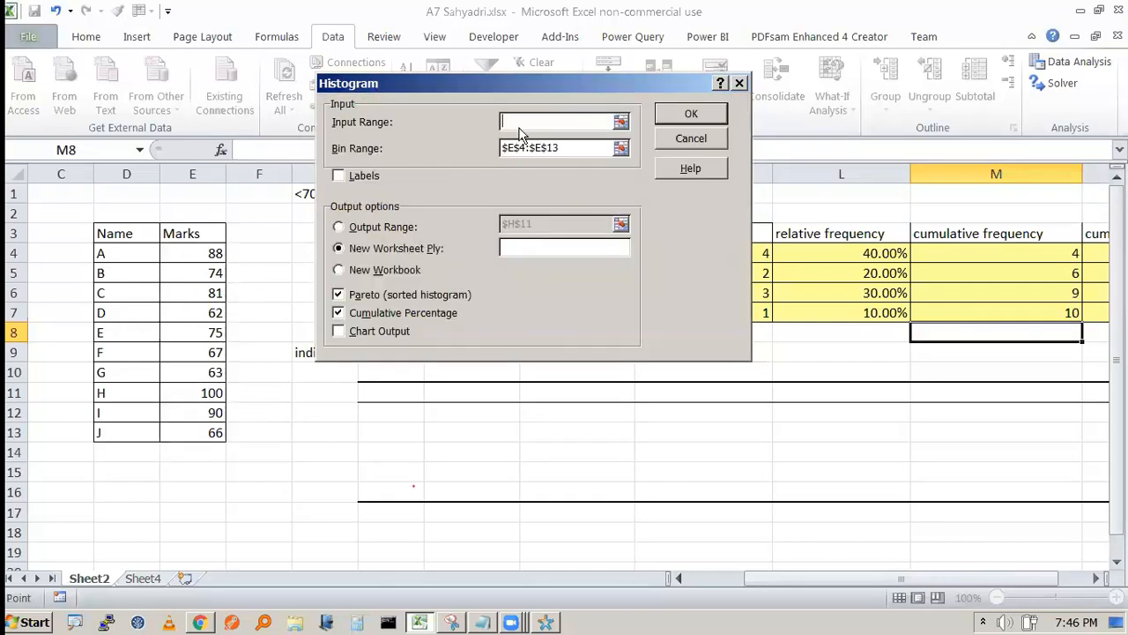
left_click_drag(185, 255, 188, 432)
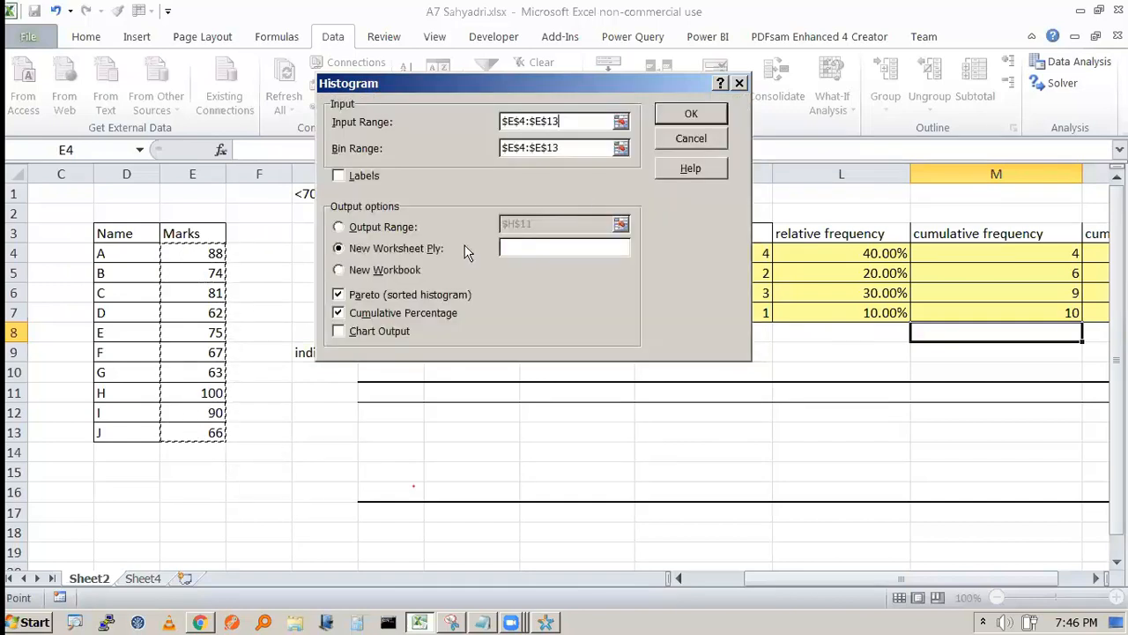
left_click_drag(569, 149, 503, 148)
key("BackSpace")
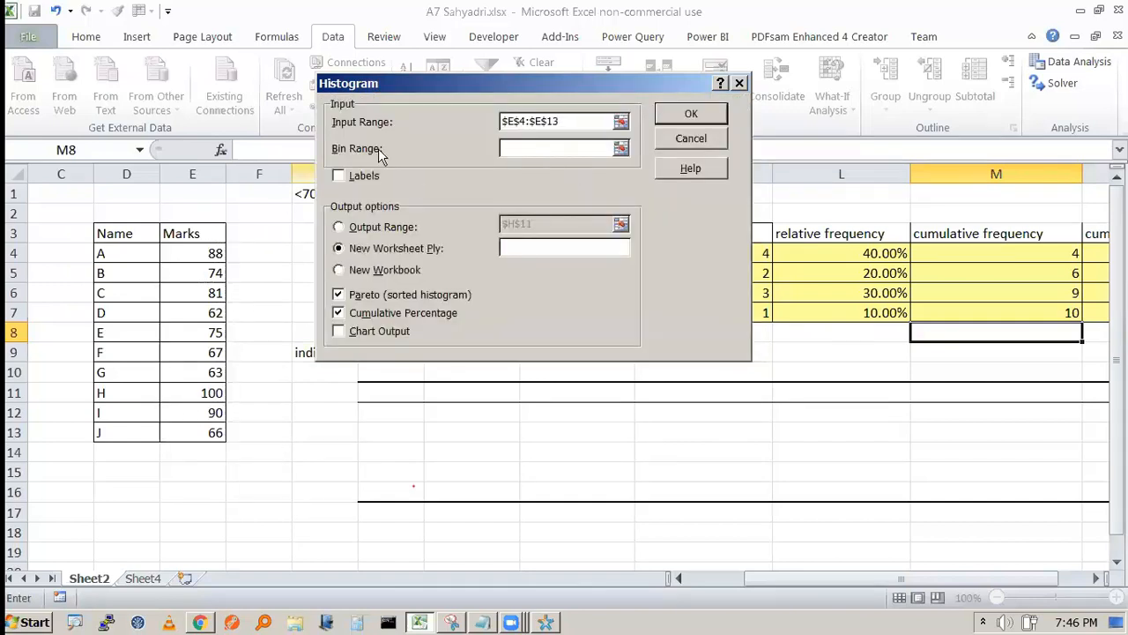
left_click_drag(527, 86, 740, 85)
left_click_drag(396, 253, 399, 313)
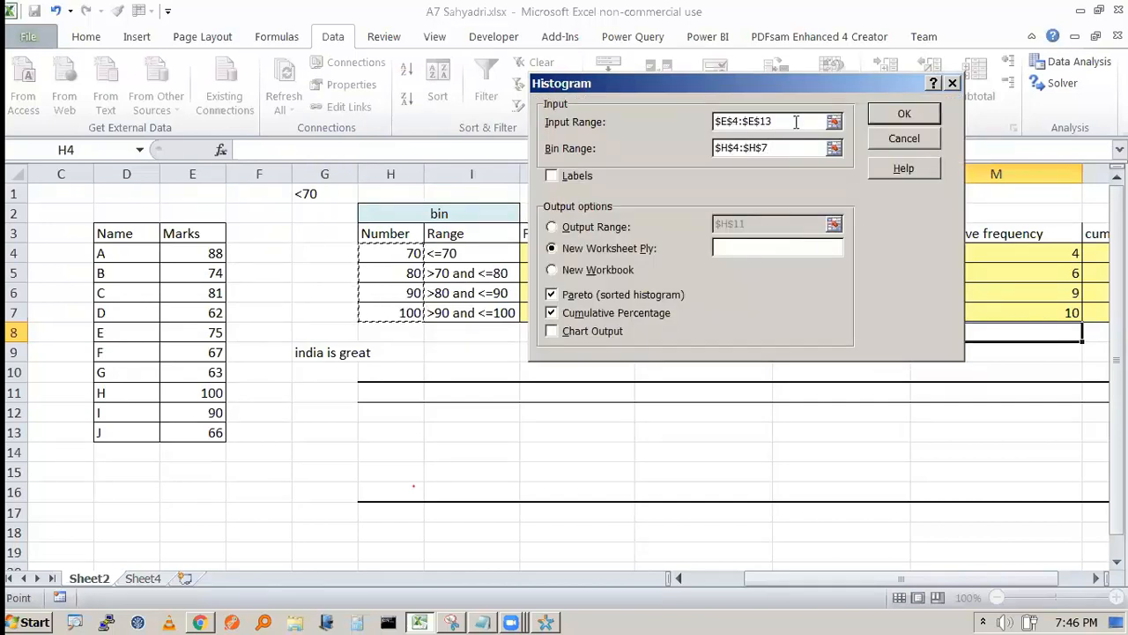
Clear the histogram's input range and bin range.
left_click(741, 121)
left_click_drag(786, 126, 617, 123)
key("Delete")
left_click_drag(777, 149, 654, 157)
key("Delete")
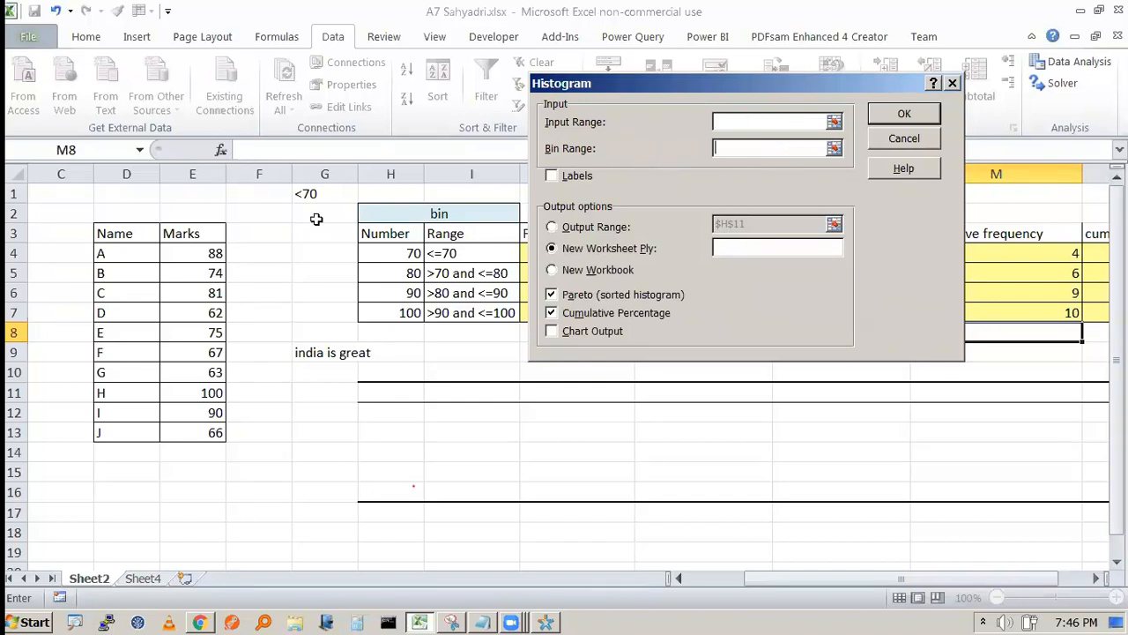
left_click_drag(187, 234, 194, 426)
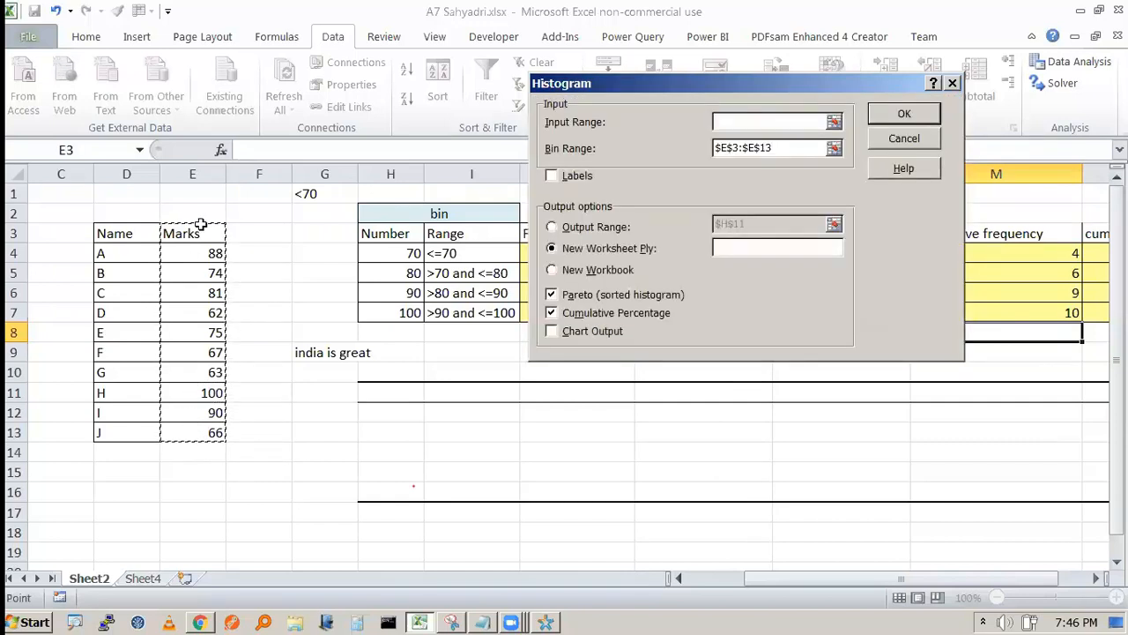
left_click(771, 149)
key("BackSpace")
key("BackSpace")
key("BackSpace")
key("BackSpace")
key("BackSpace")
key("BackSpace")
key("BackSpace")
key("BackSpace")
key("BackSpace")
Set the histogram's input range to E3:E13 and bin range to H3:H7, including the Marks and Number header cells.
left_click(765, 121)
left_click(183, 234)
left_click_drag(182, 233, 186, 432)
key("Tab")
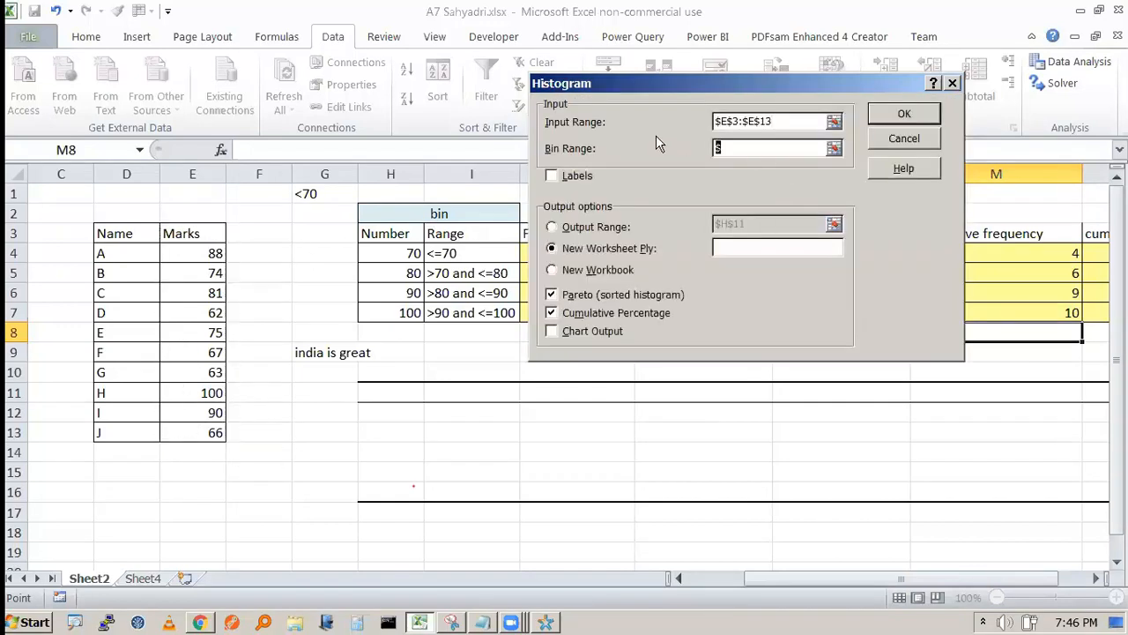
left_click_drag(396, 239, 392, 313)
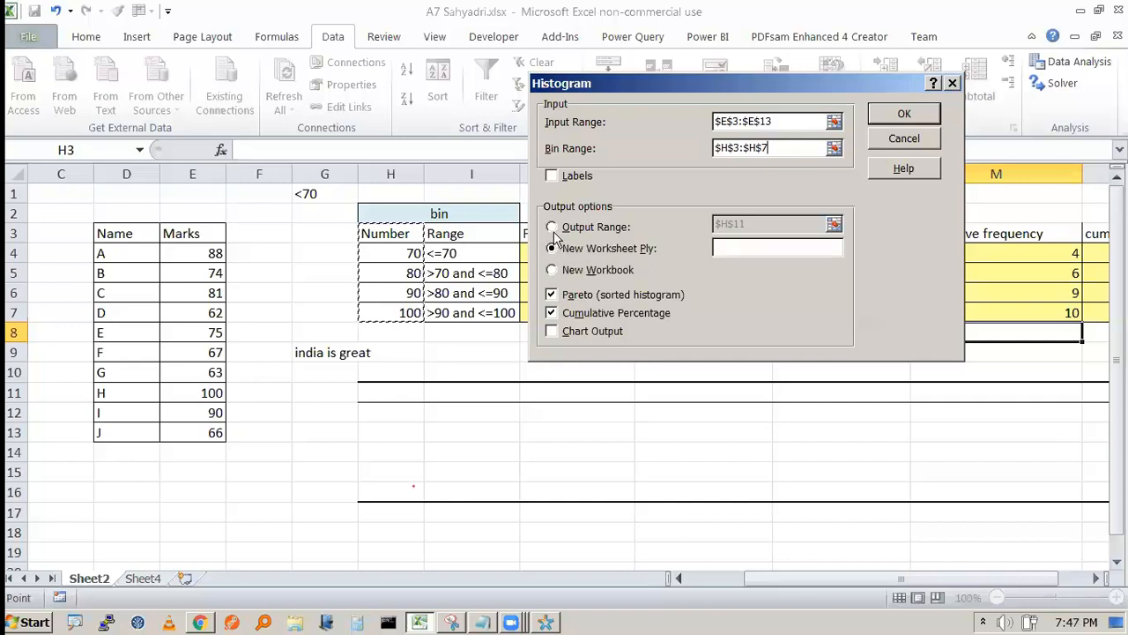
Send the histogram output to the current sheet, with the output range set to cell H11.
left_click(743, 250)
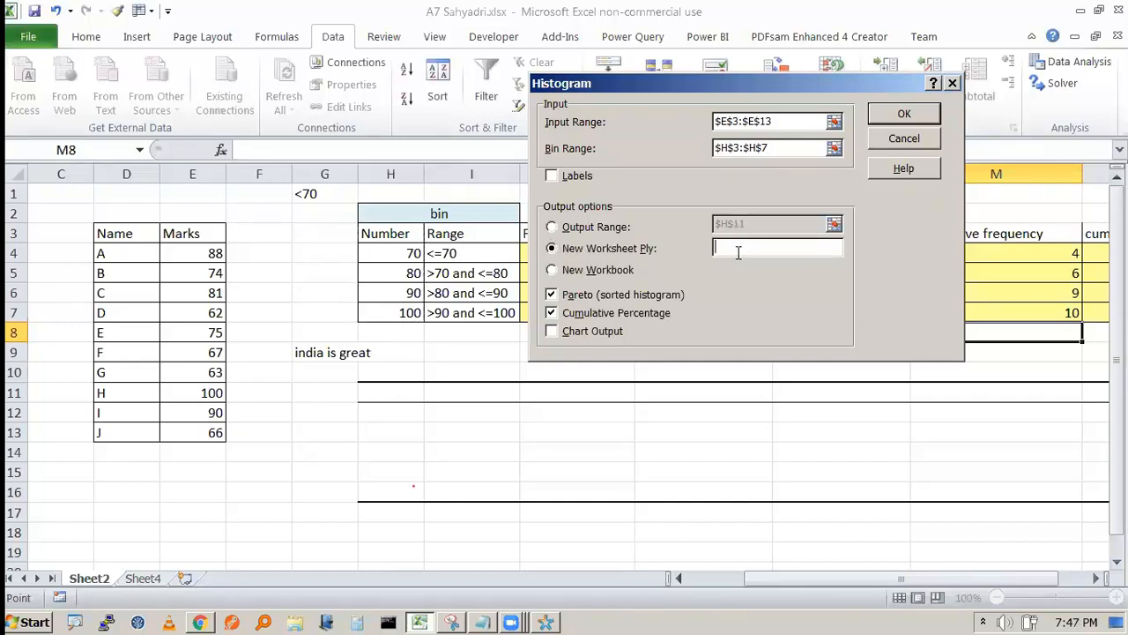
left_click(551, 228)
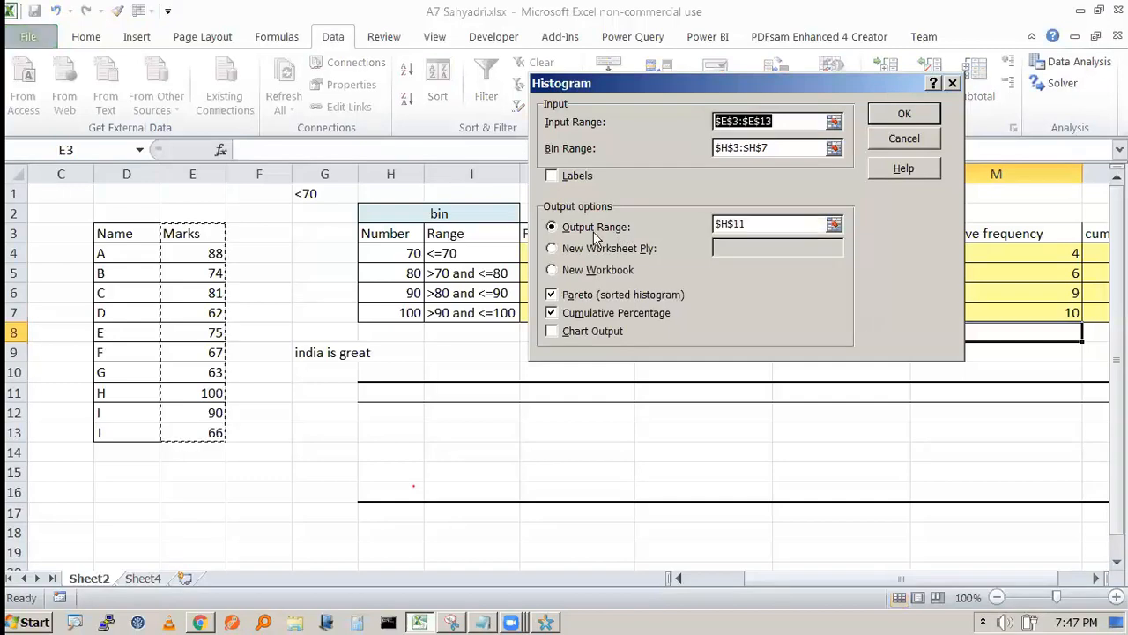
left_click(756, 224)
left_click(390, 392)
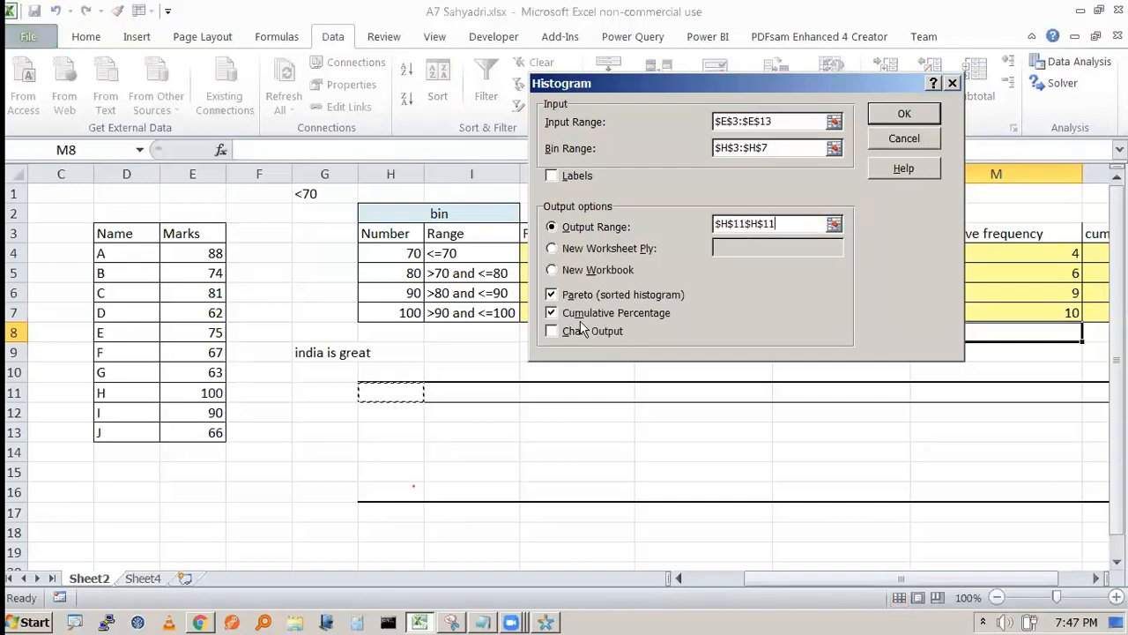
left_click(783, 224)
key("BackSpace")
key("BackSpace")
key("BackSpace")
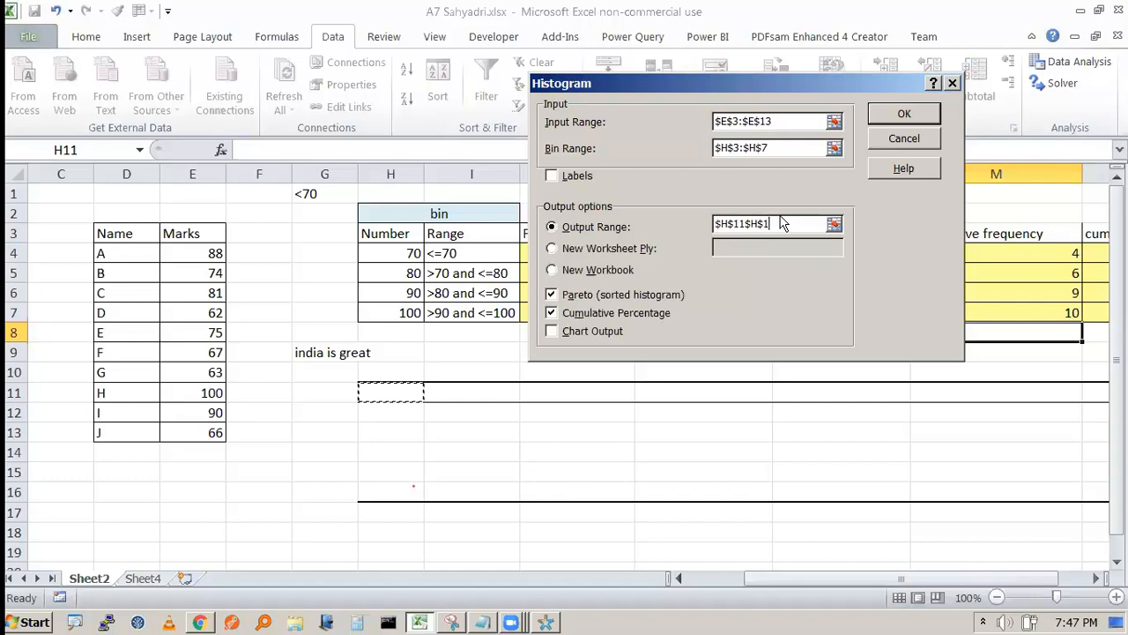
key("BackSpace")
key("BackSpace")
Try to generate the histogram, and enable Labels so the header cells in the ranges are treated as labels.
left_click(918, 115)
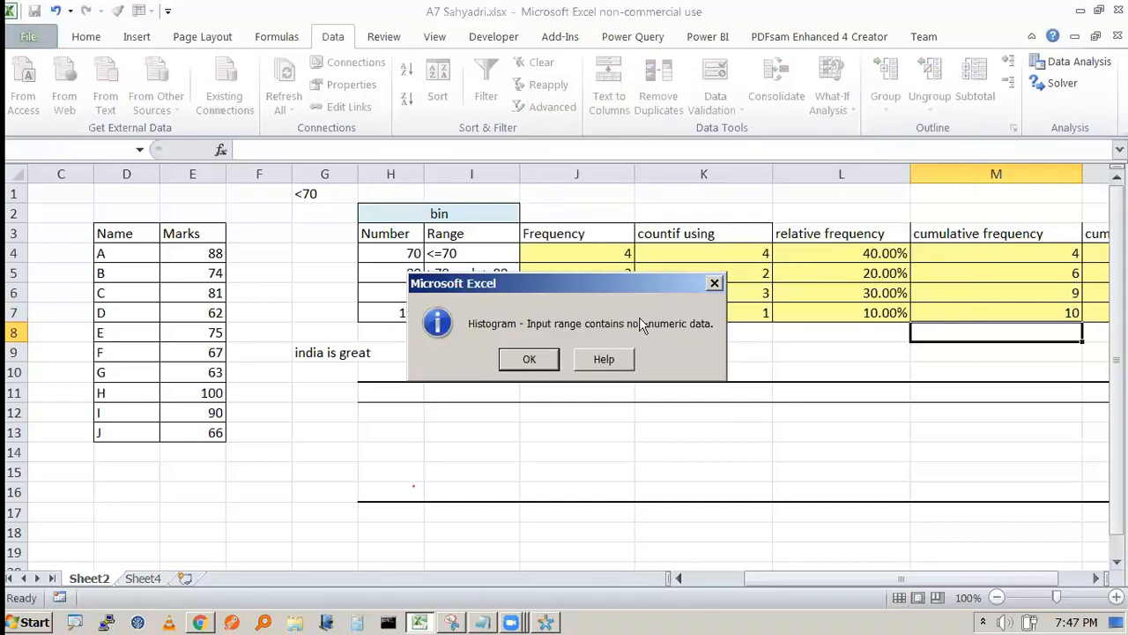
key("Return")
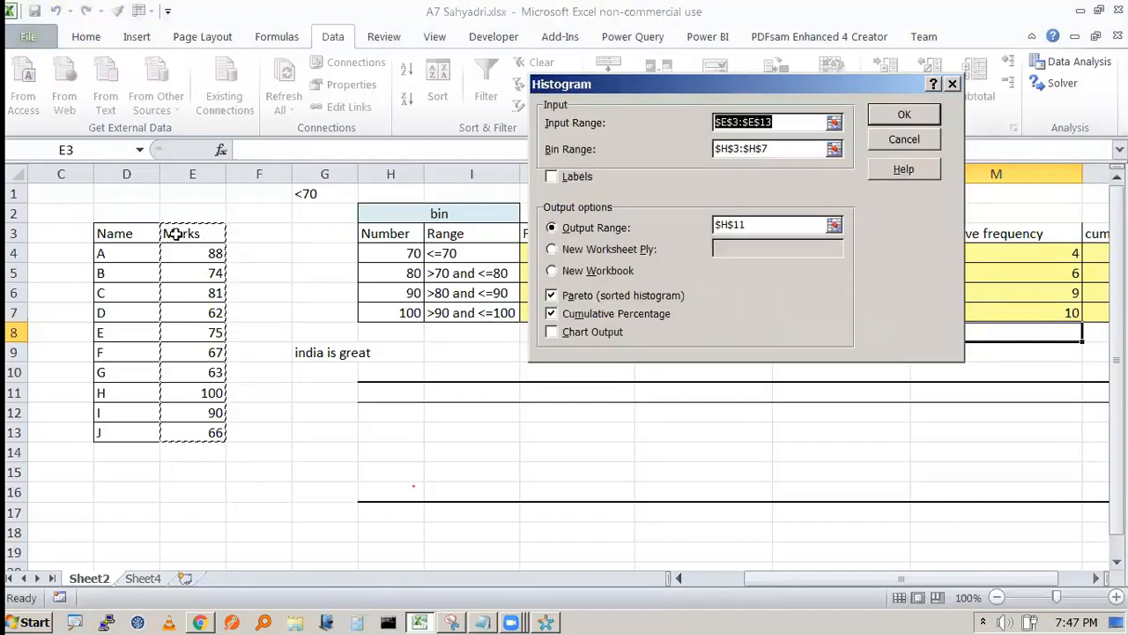
left_click(552, 178)
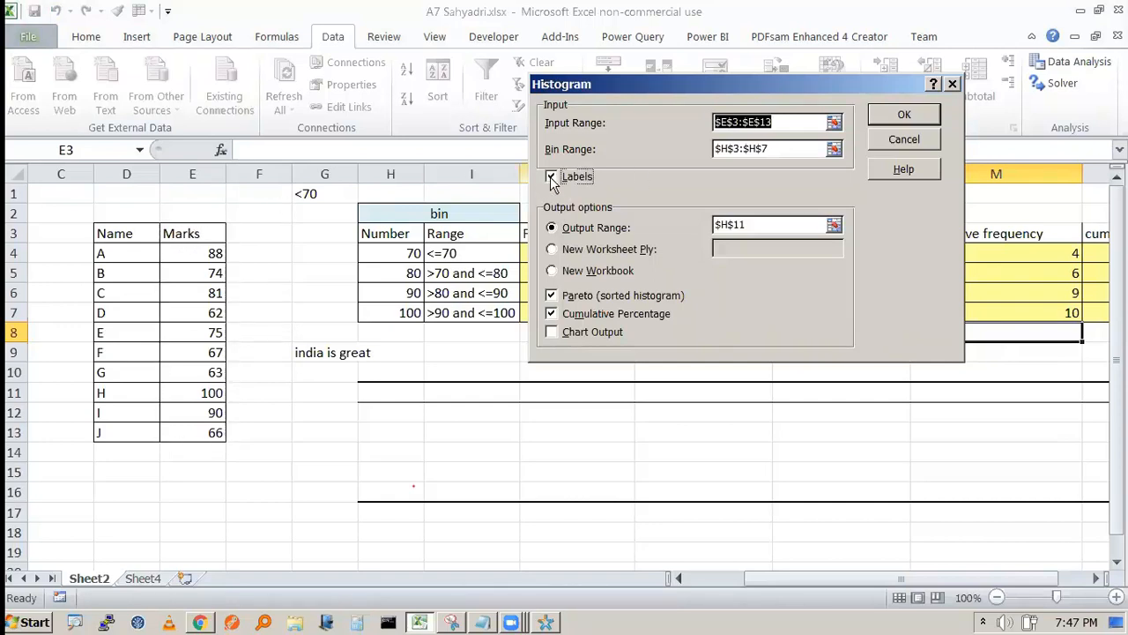
left_click(736, 121)
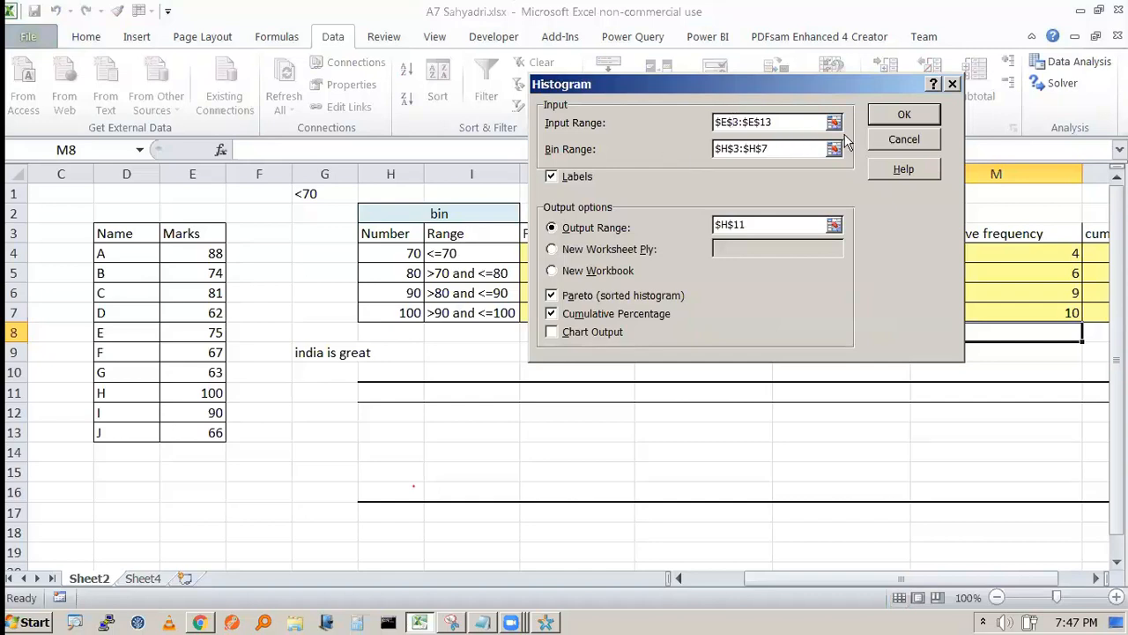
Generate the histogram table with the current settings, and review its frequency and cumulative percentage columns beside the Pareto-sorted results.
left_click(905, 115)
left_click(590, 544)
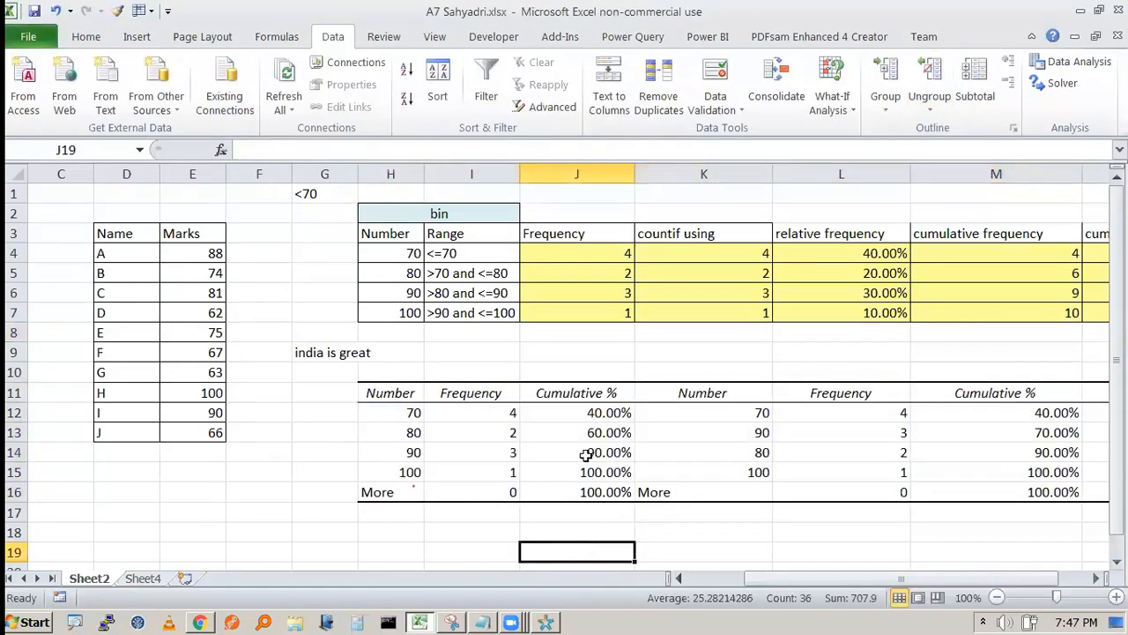
left_click(460, 394)
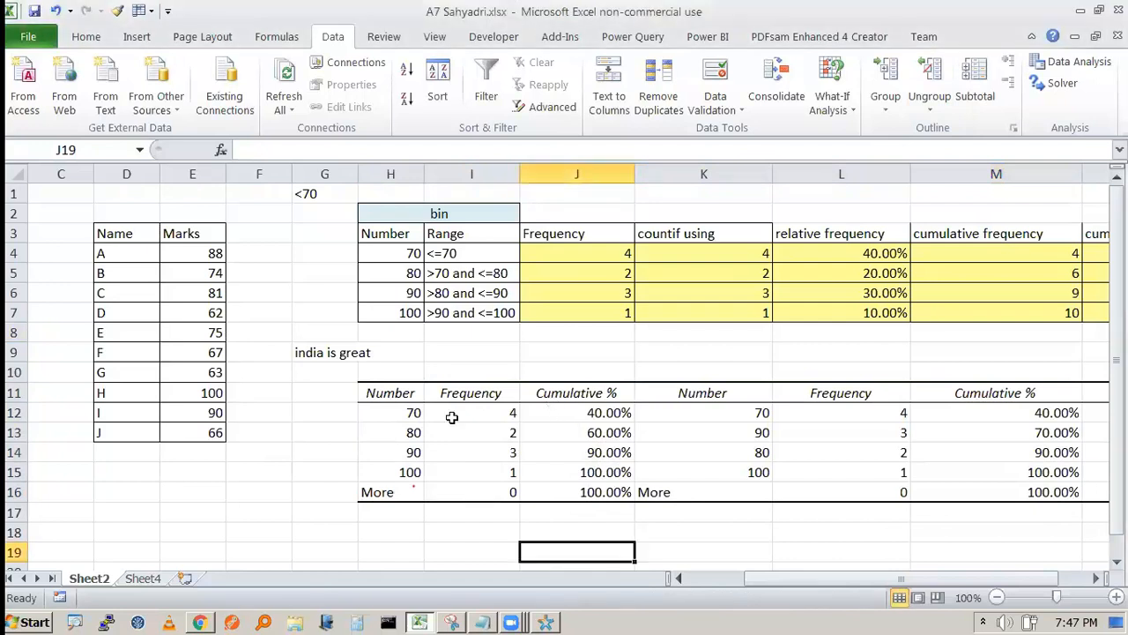
left_click(476, 494, "shift")
left_click_drag(582, 414, 588, 499)
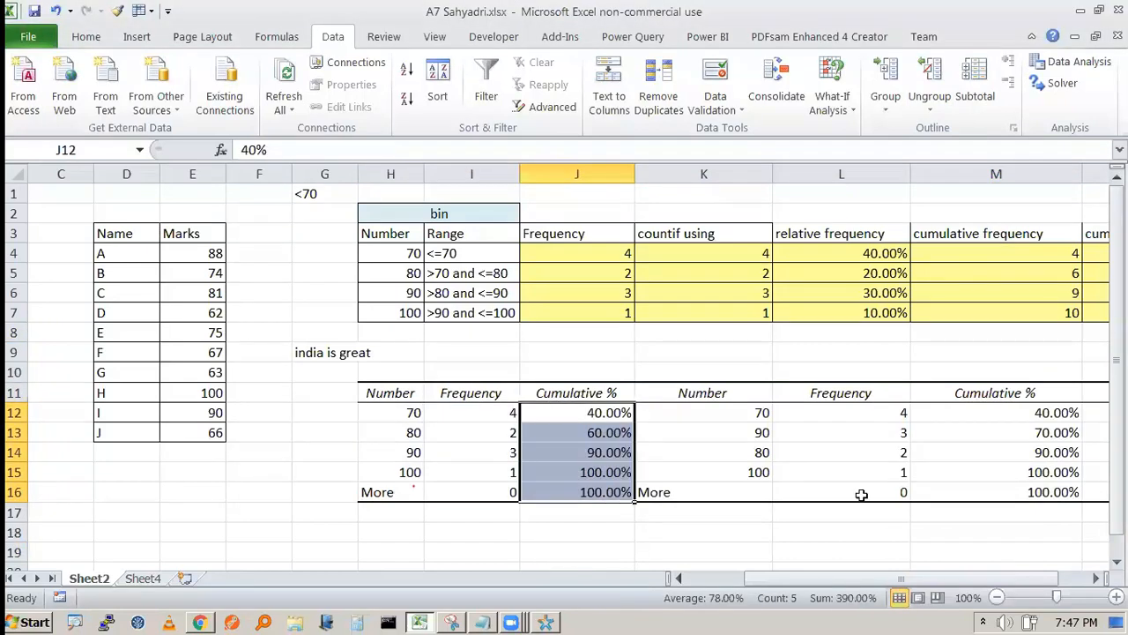
left_click(861, 493)
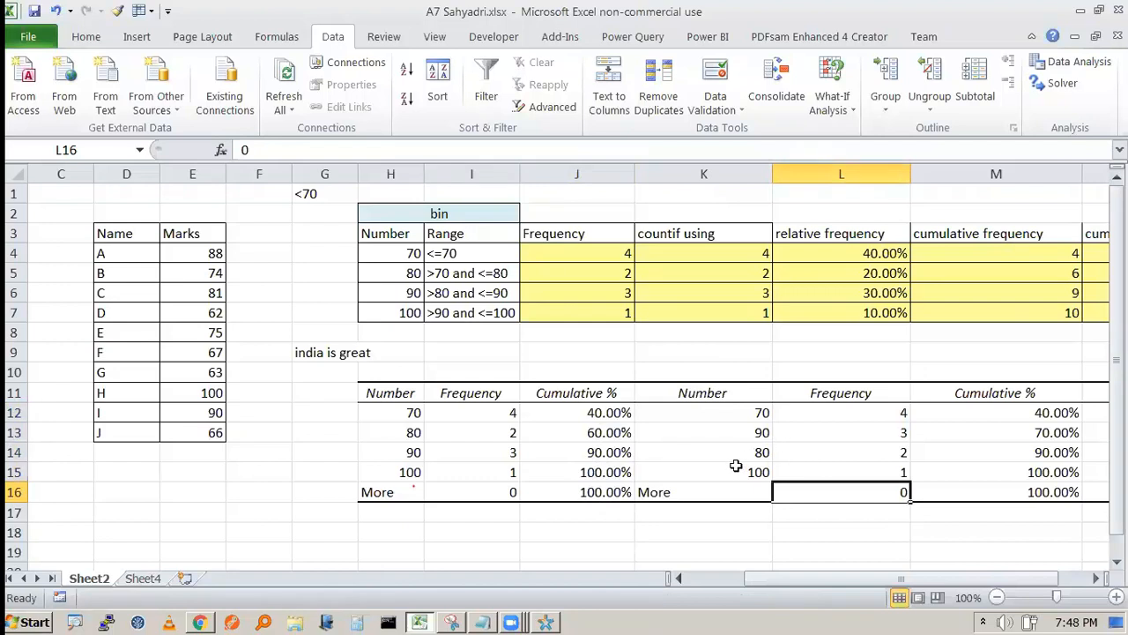
Clear the contents of K9:N17 to remove the Pareto-sorted table, keeping the one sorted by bin number.
left_click_drag(704, 352, 1012, 500)
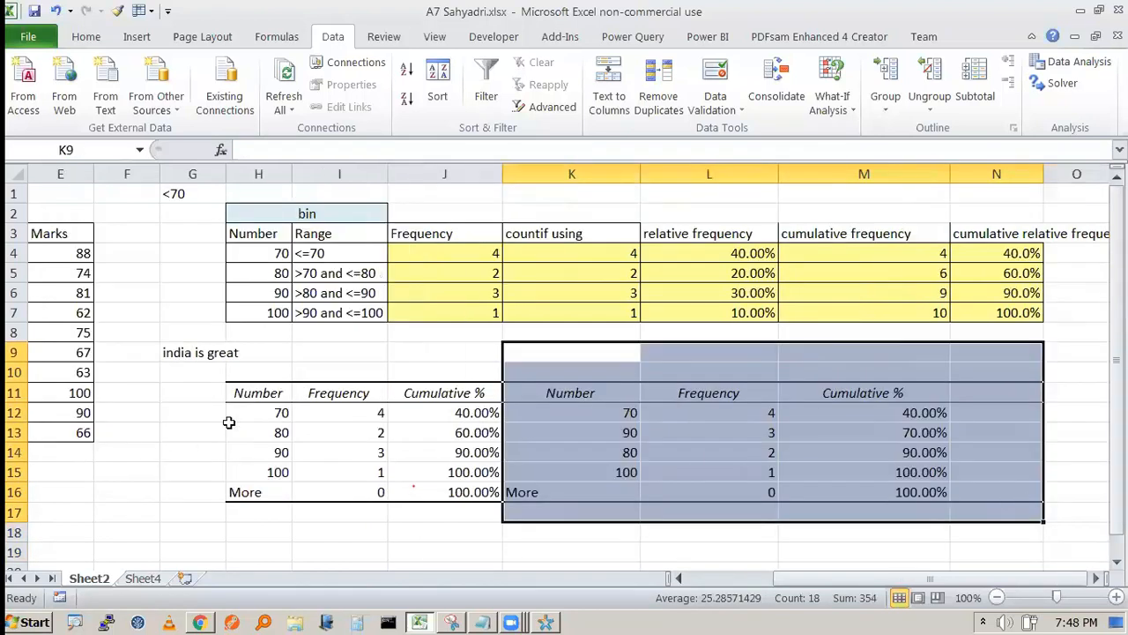
key("Delete")
left_click(433, 448)
Run the Histogram analysis again with the same input and bin ranges, sending the output to a new worksheet.
left_click_drag(863, 578, 780, 578)
left_click(1074, 62)
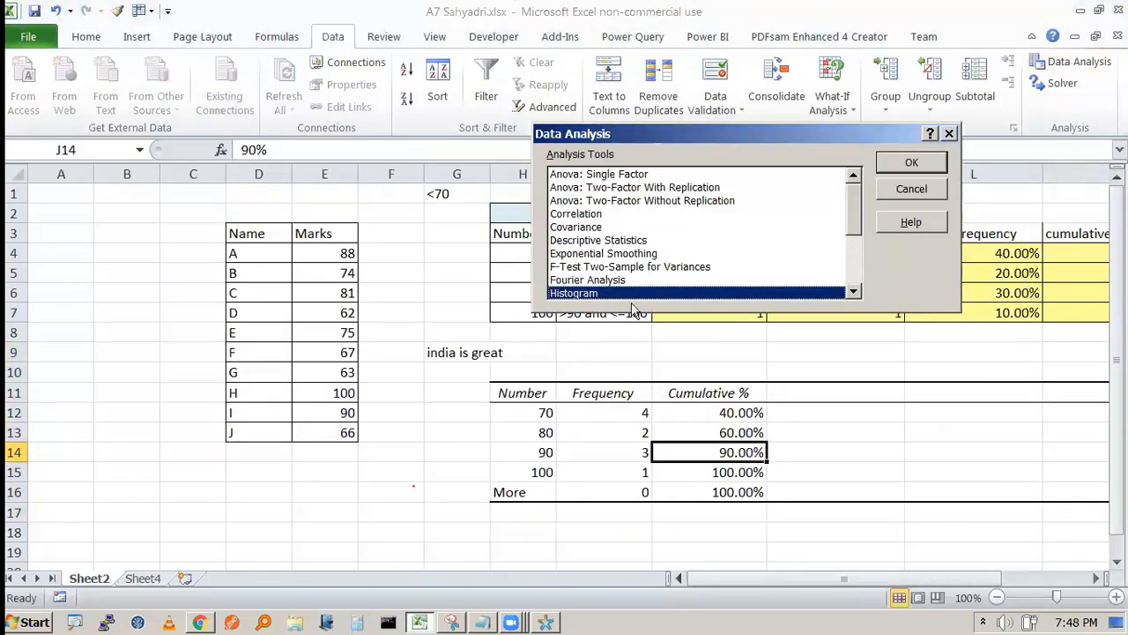
left_click(911, 162)
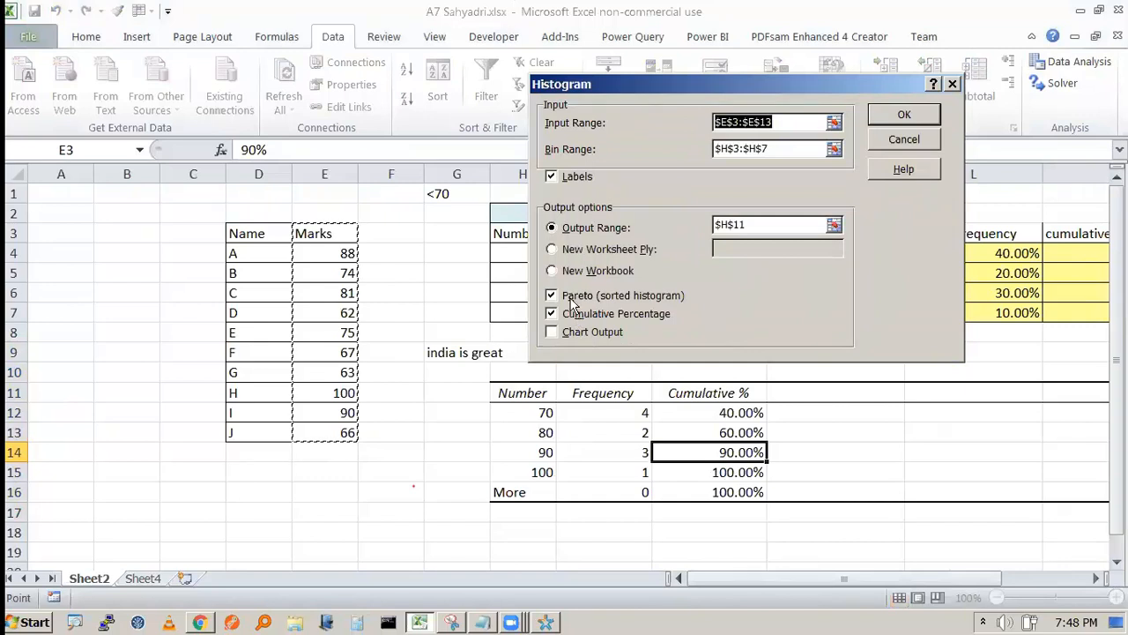
left_click(552, 249)
left_click(913, 114)
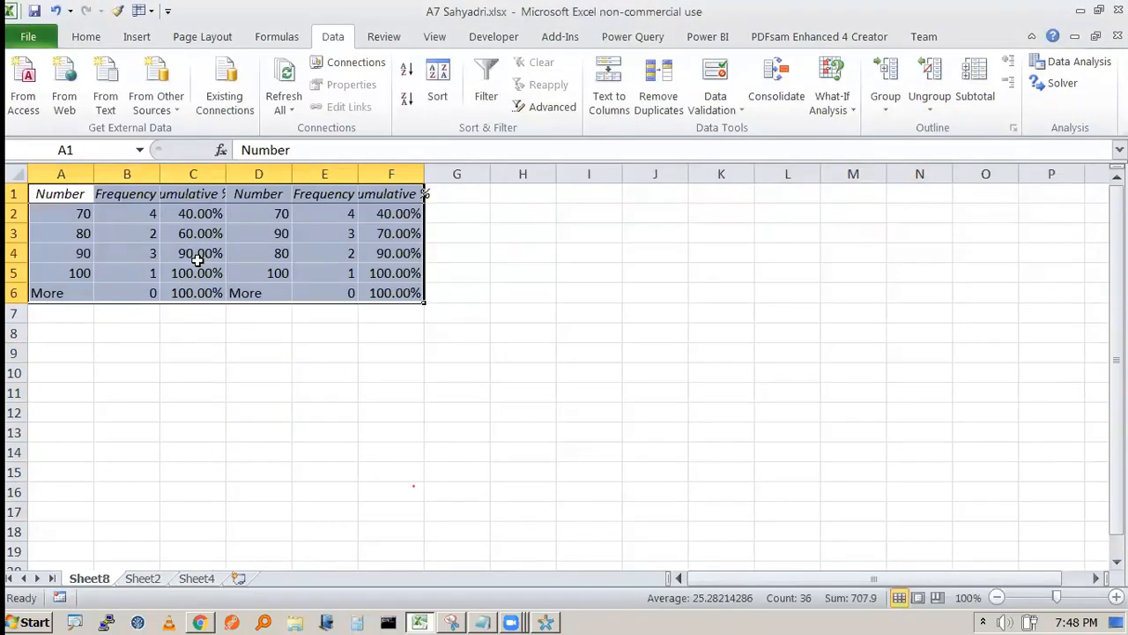
left_click(86, 36)
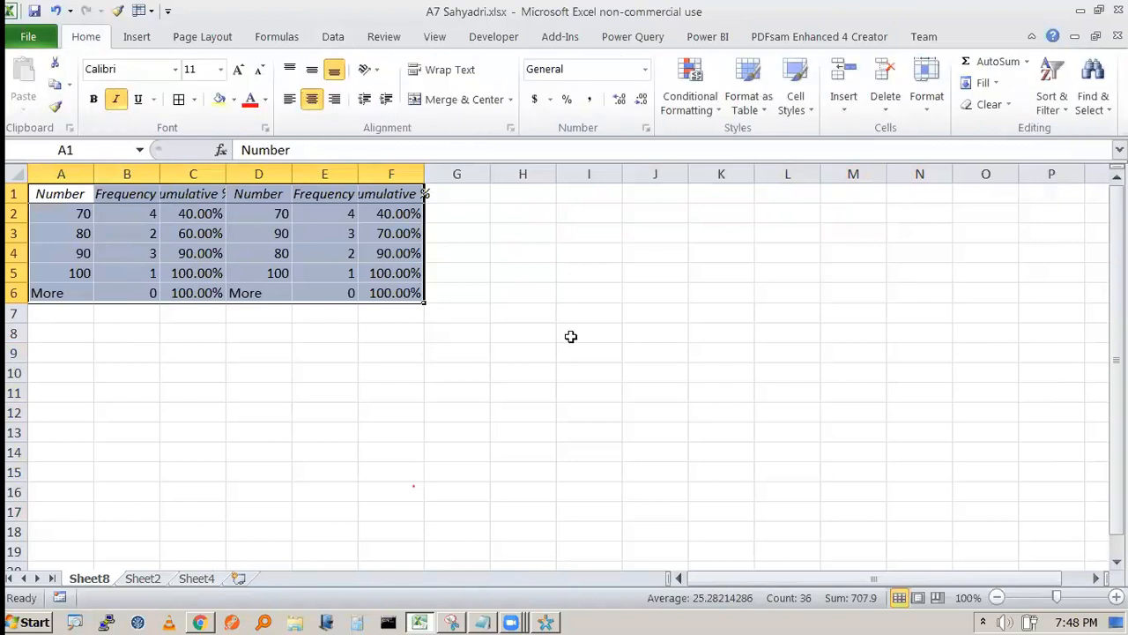
Return to Sheet2 and review the histogram table in H11:J16, including its Cumulative % column.
left_click(181, 580)
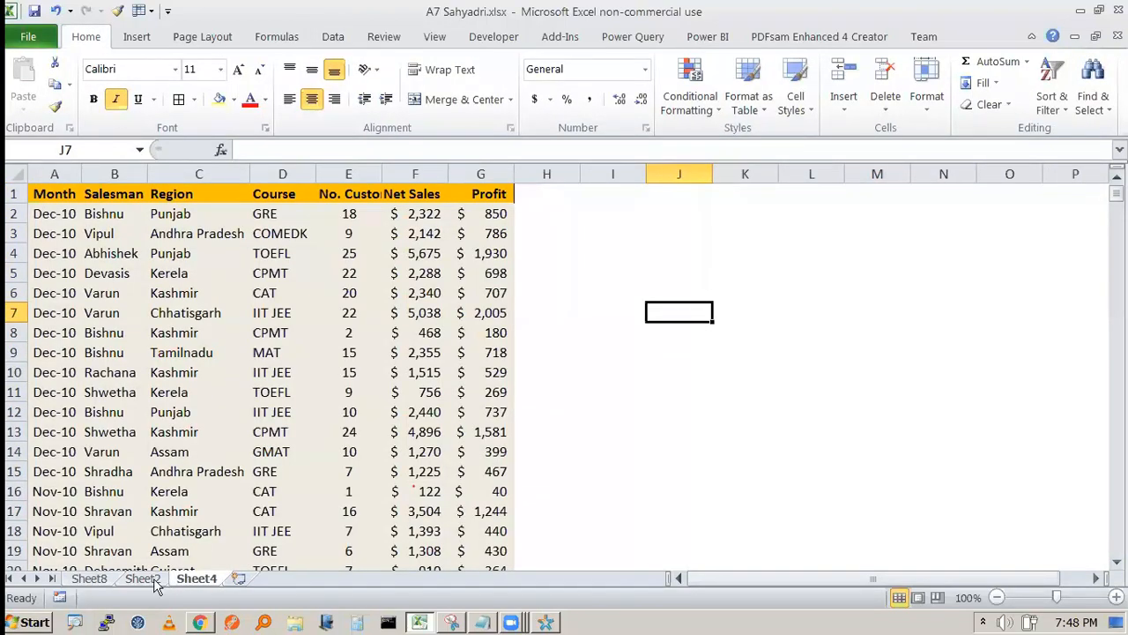
key("ctrl+Page_Up")
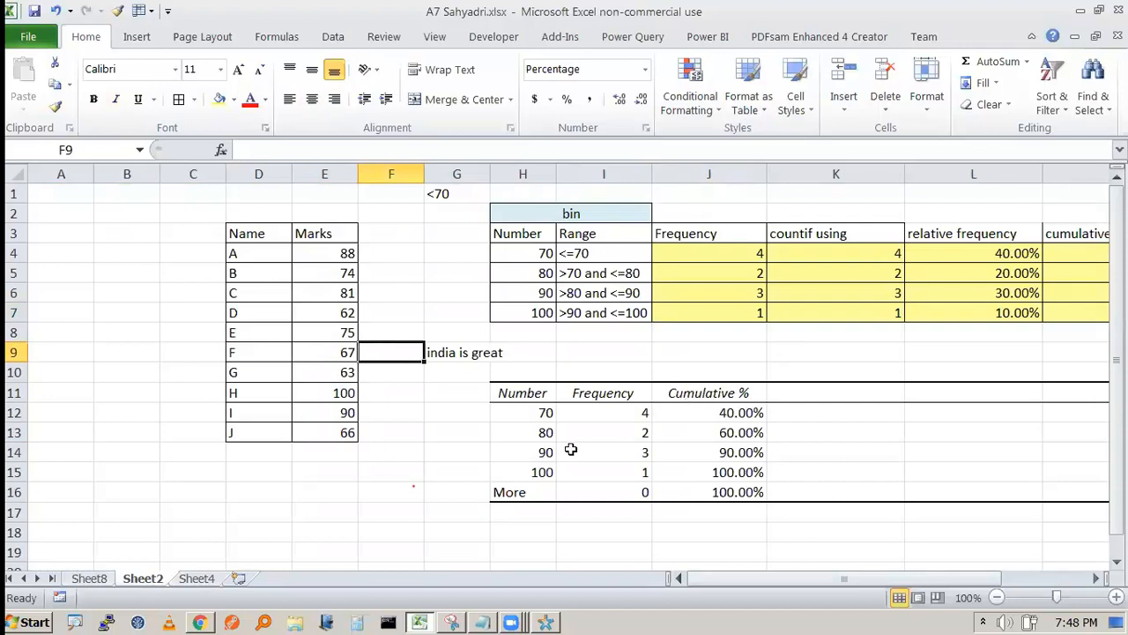
left_click_drag(545, 412, 739, 490)
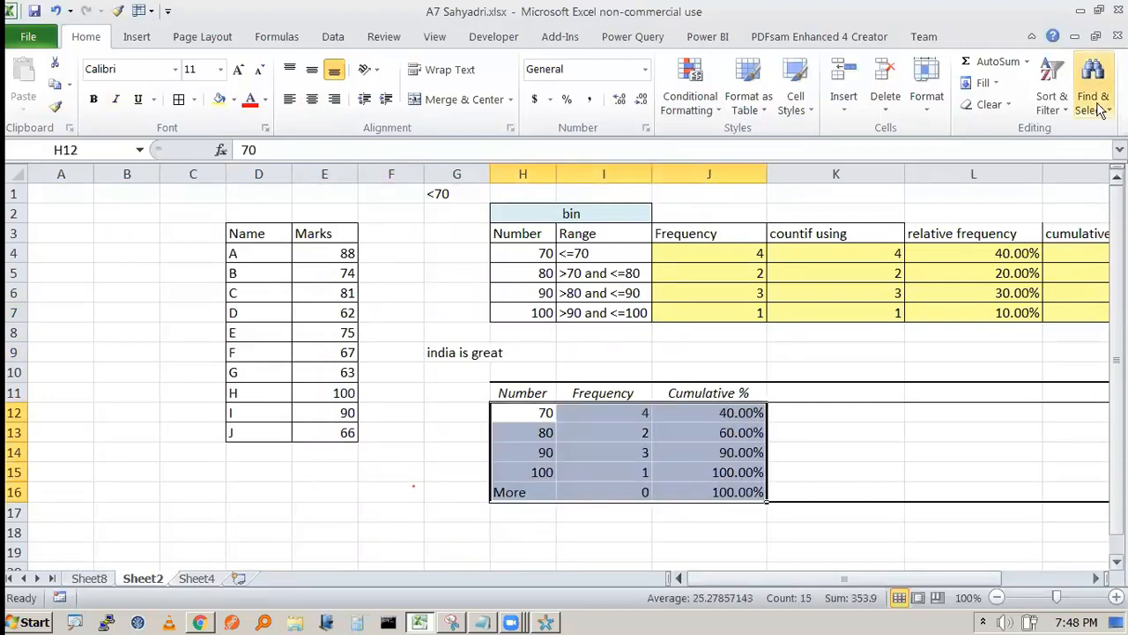
left_click(716, 397)
left_click(687, 372)
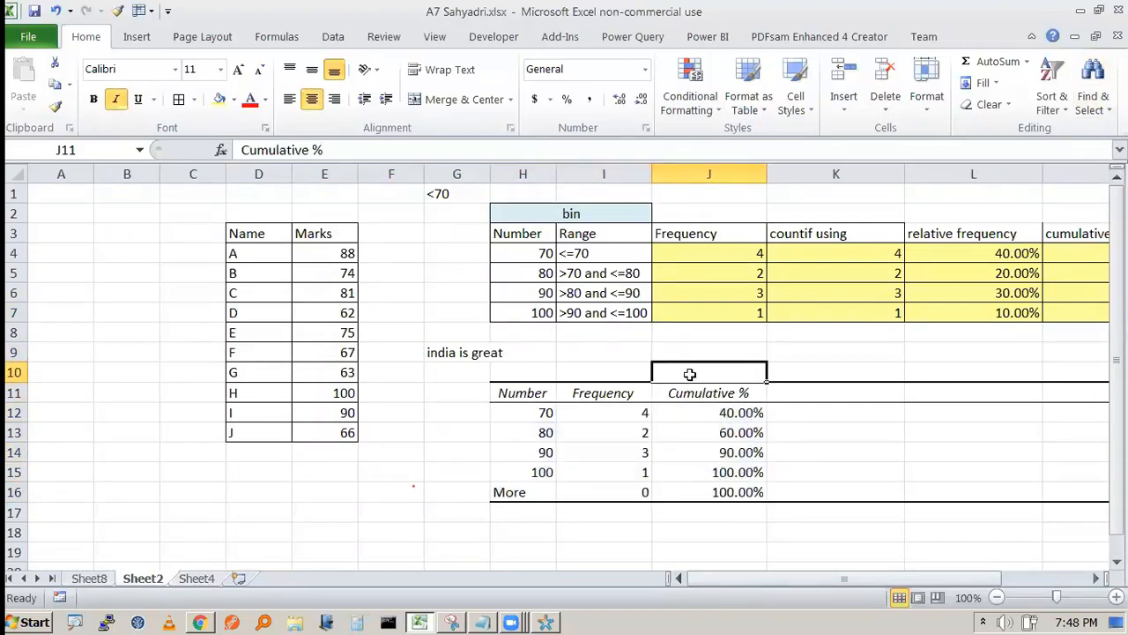